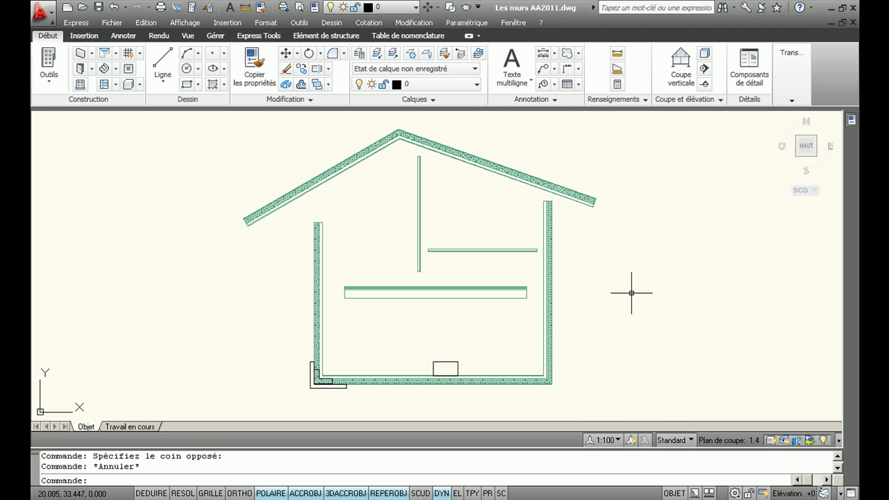
# Select all the walls and slabs of the house outline and join them with the intelligent cleanup (Nettoyage intelligent)
pyautogui.click(628, 324)
pyautogui.click(455, 139)
pyautogui.click(431, 235)
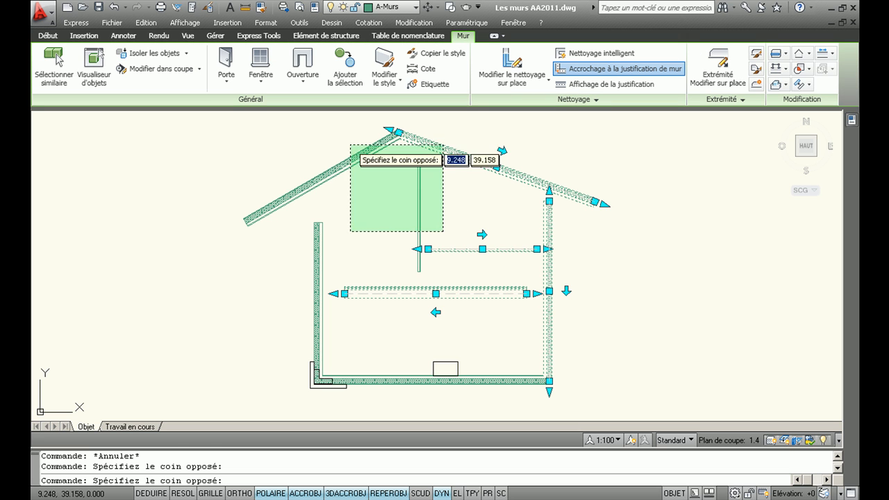
pyautogui.click(348, 145)
pyautogui.click(361, 244)
pyautogui.click(290, 246)
pyautogui.click(395, 405)
pyautogui.click(380, 359)
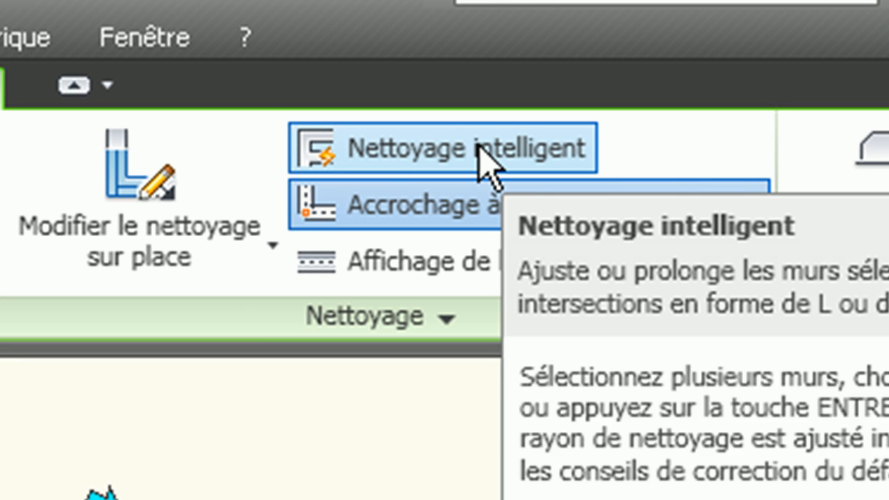
pyautogui.click(480, 149)
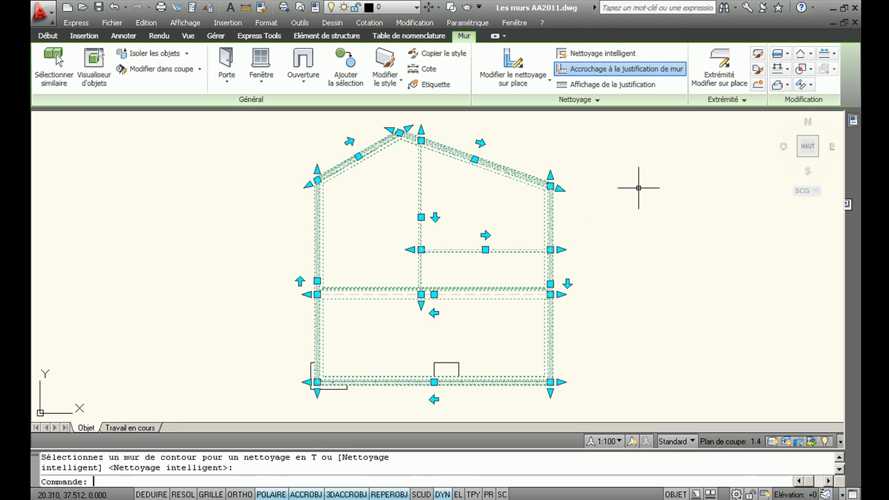
pyautogui.press('Escape')
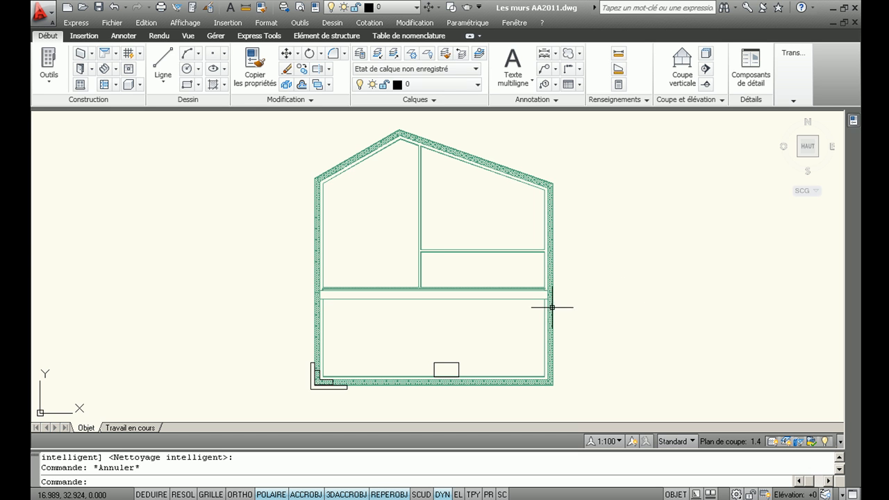
# Start in-place cleanup editing (Nettoyer l'édition sur place) at the lower-left wall corner, where the two L-shaped polylines are drawn
pyautogui.scroll(8, 556, 292)
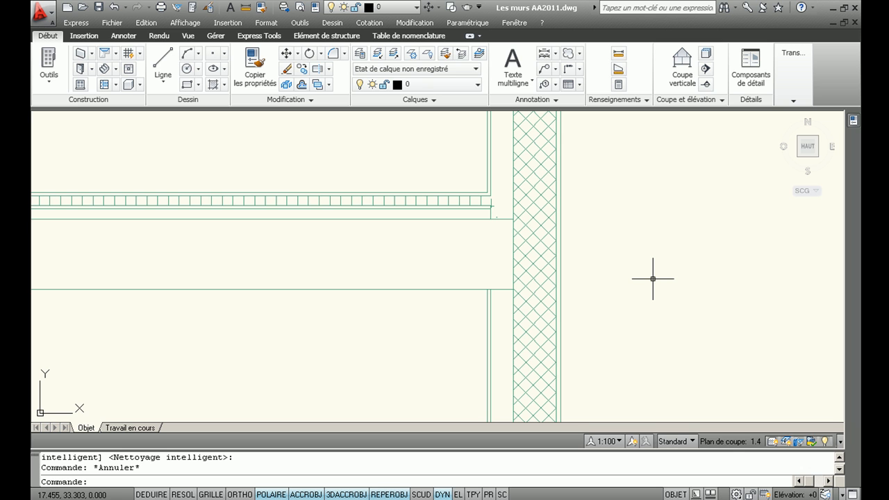
pyautogui.scroll(-6, 649, 278)
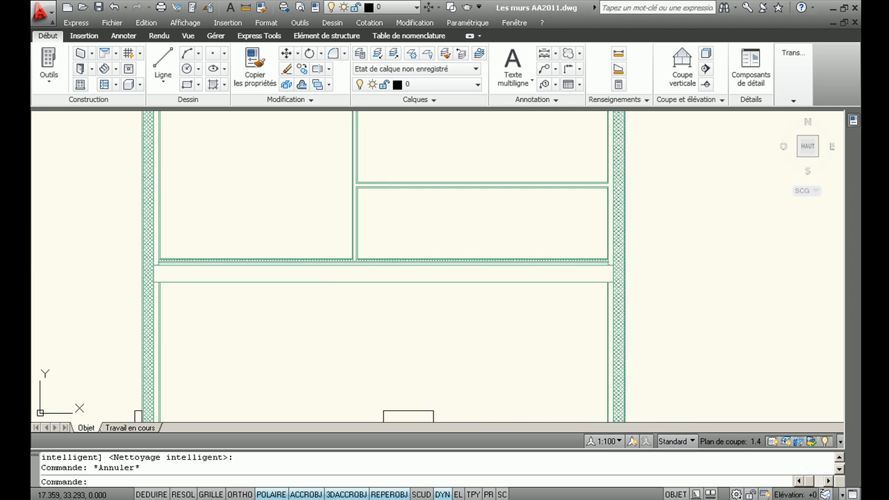
pyautogui.scroll(2, 467, 270)
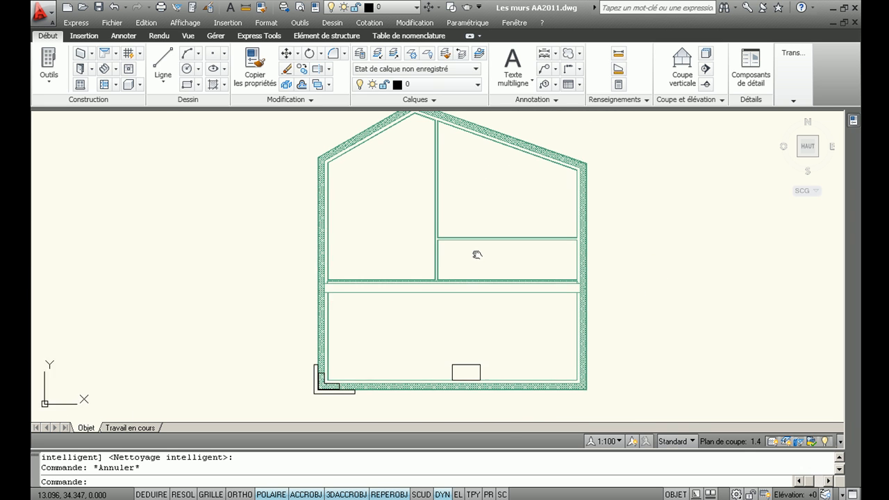
pyautogui.scroll(8, 326, 382)
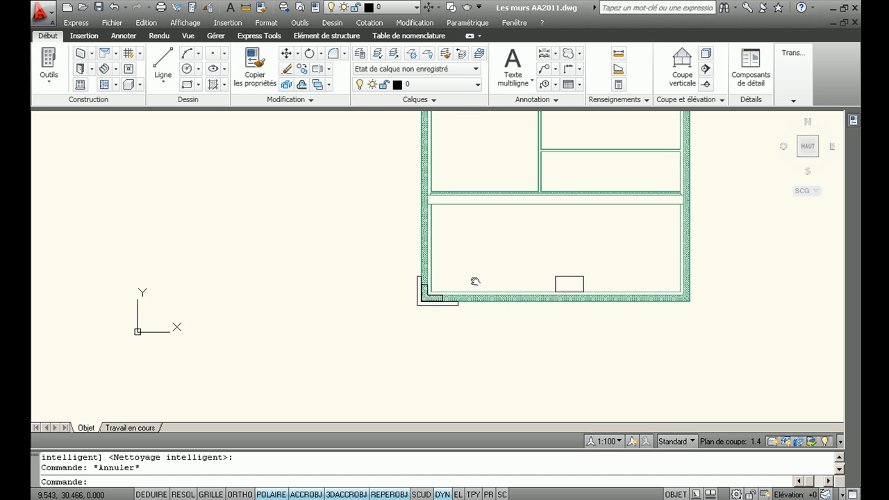
pyautogui.moveTo(447, 248); pyautogui.dragTo(484, 285, button='middle')
pyautogui.moveTo(523, 256); pyautogui.dragTo(511, 244, button='middle')
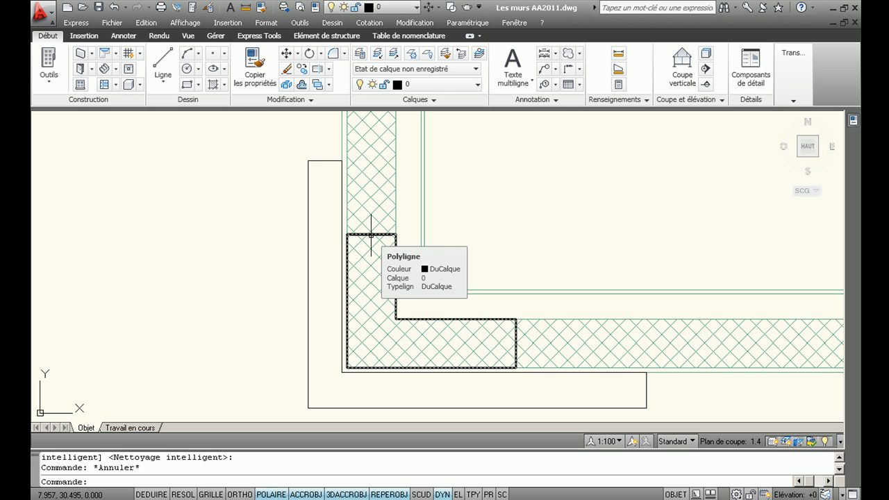
pyautogui.moveTo(484, 224); pyautogui.dragTo(478, 222, button='middle')
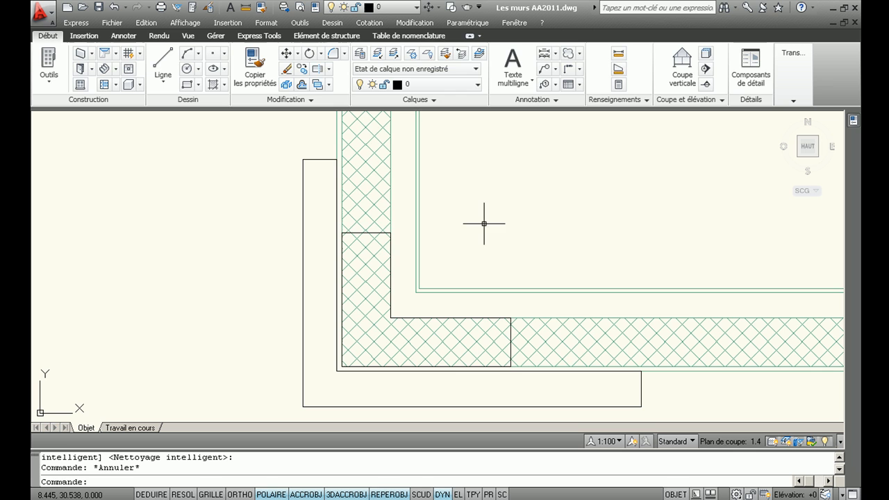
pyautogui.click(415, 200)
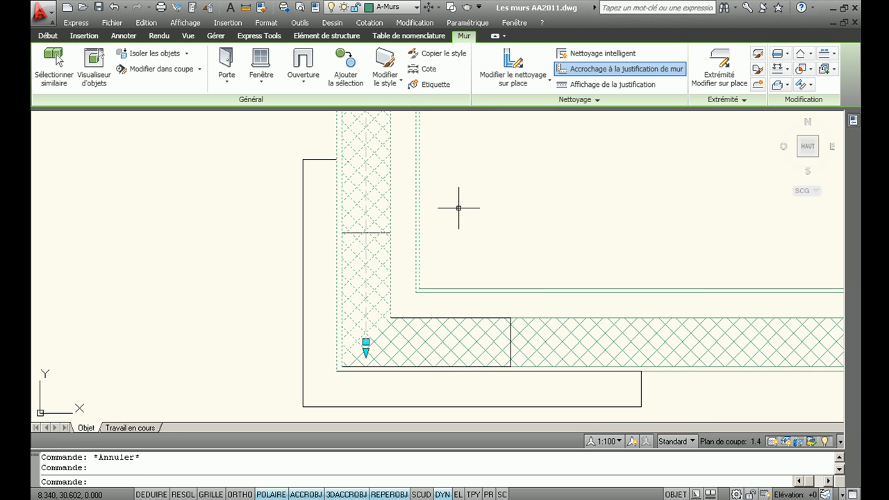
pyautogui.click(547, 81)
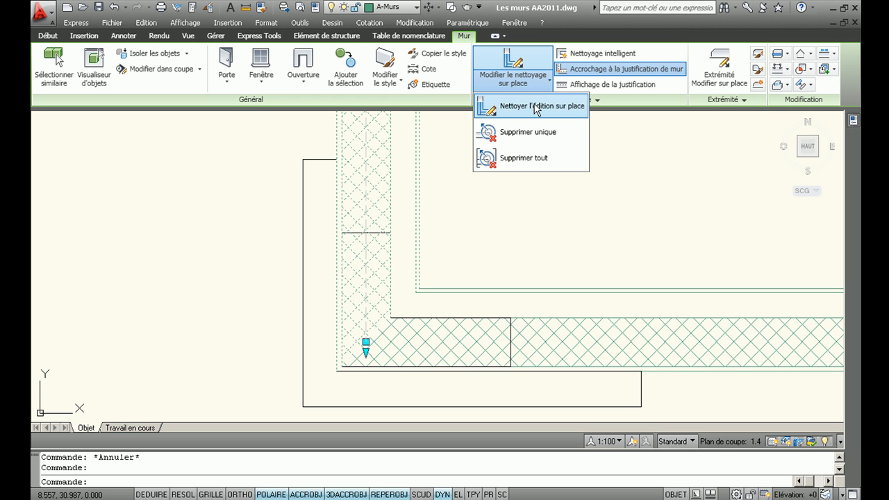
pyautogui.click(536, 108)
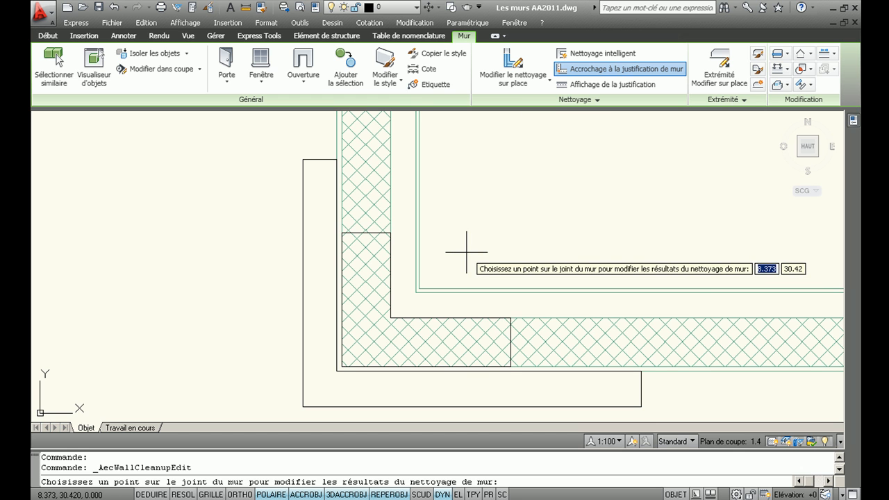
pyautogui.click(387, 205)
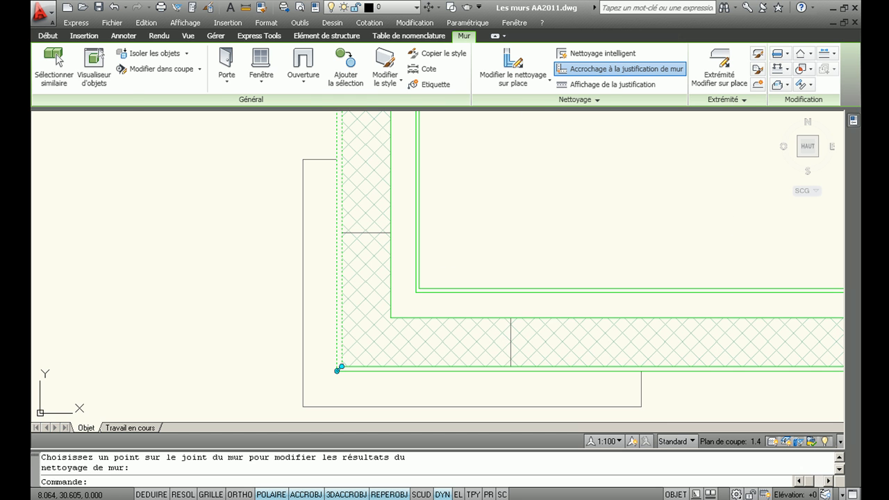
pyautogui.click(388, 200)
pyautogui.click(379, 207)
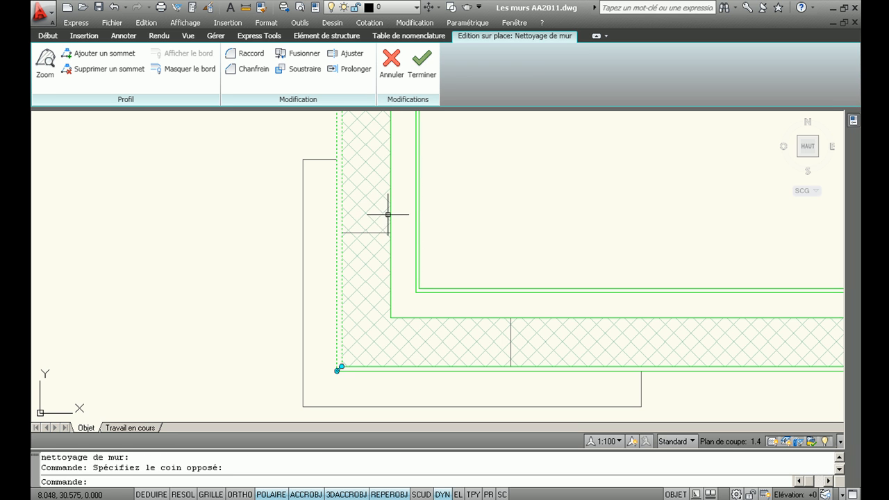
pyautogui.click(390, 215)
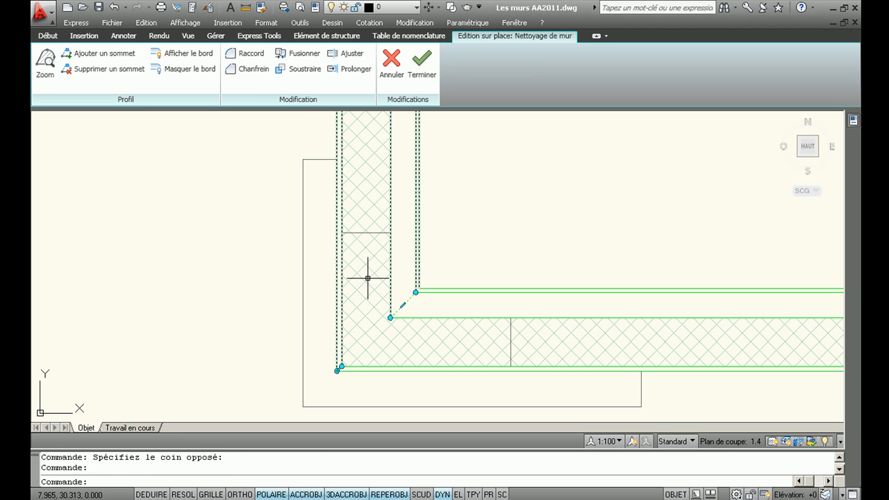
pyautogui.press('Escape')
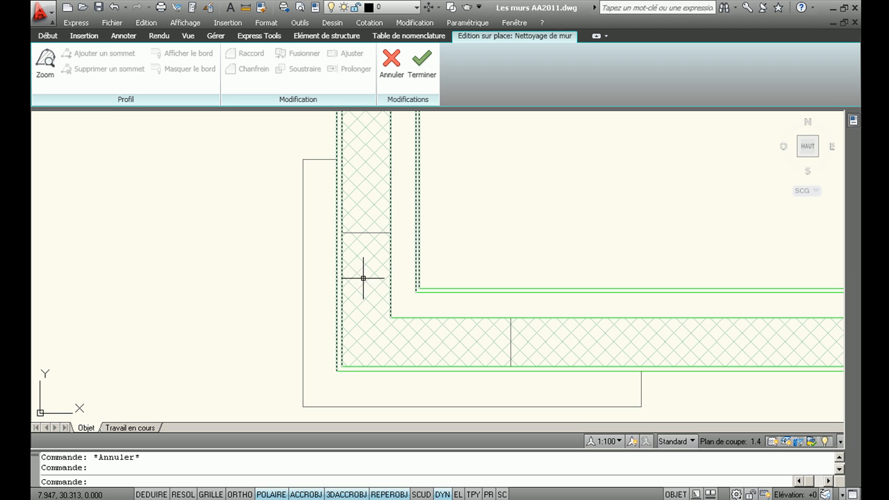
pyautogui.press('Escape')
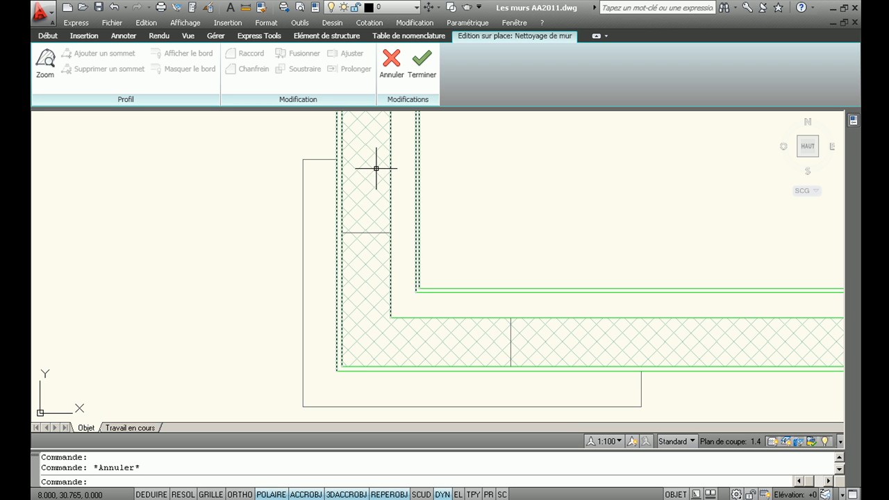
# Subtract the inner L-shaped polyline from the vertical wall's hatched component, keeping the selected linework
pyautogui.click(347, 185)
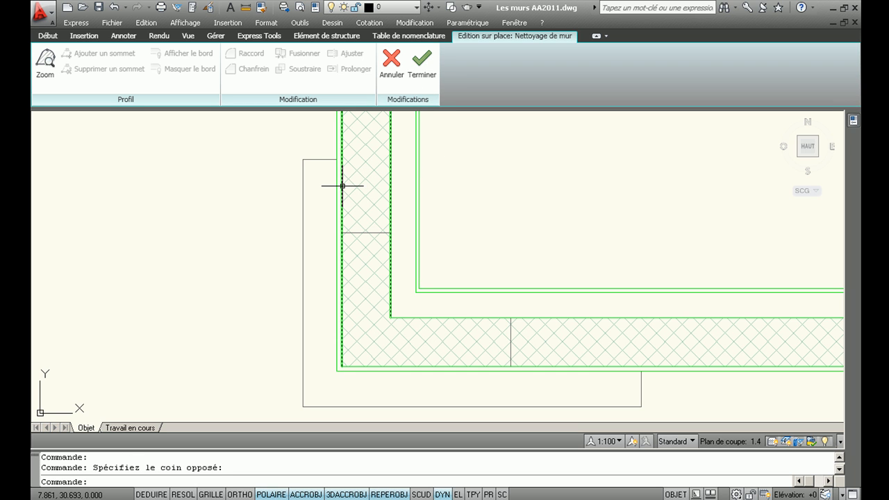
pyautogui.click(343, 185)
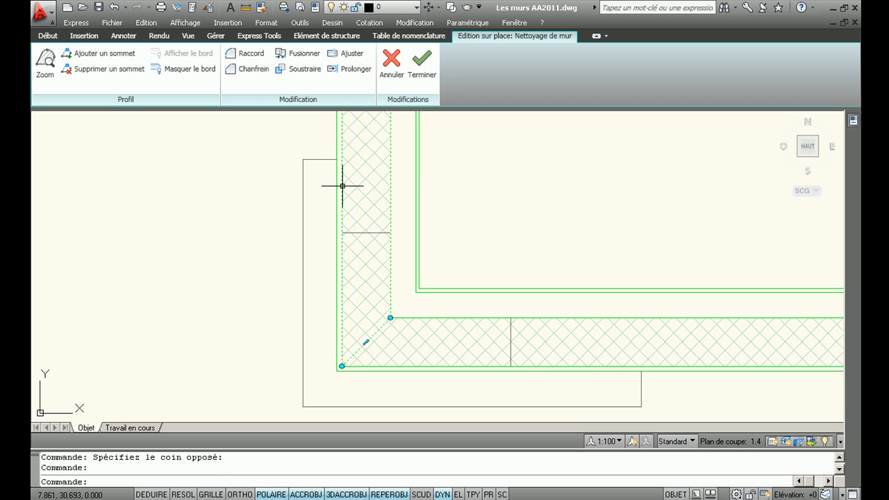
pyautogui.click(303, 72)
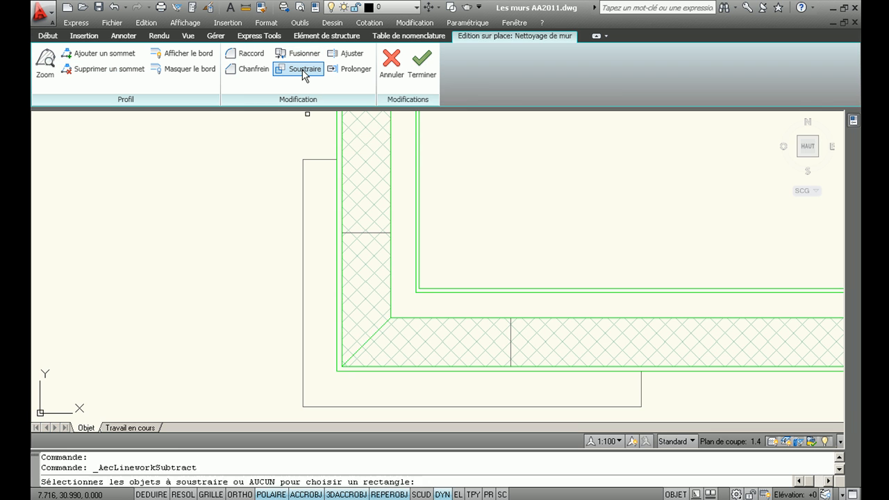
pyautogui.click(352, 233)
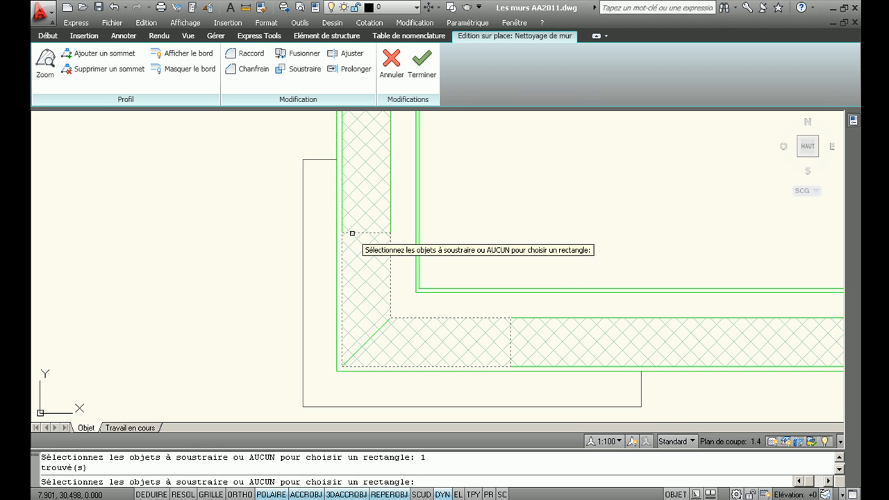
pyautogui.press('Return')
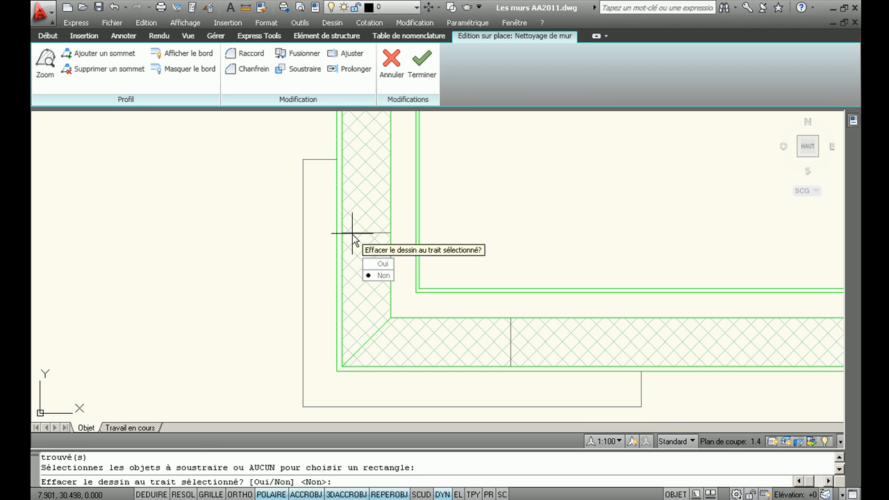
pyautogui.click(377, 276)
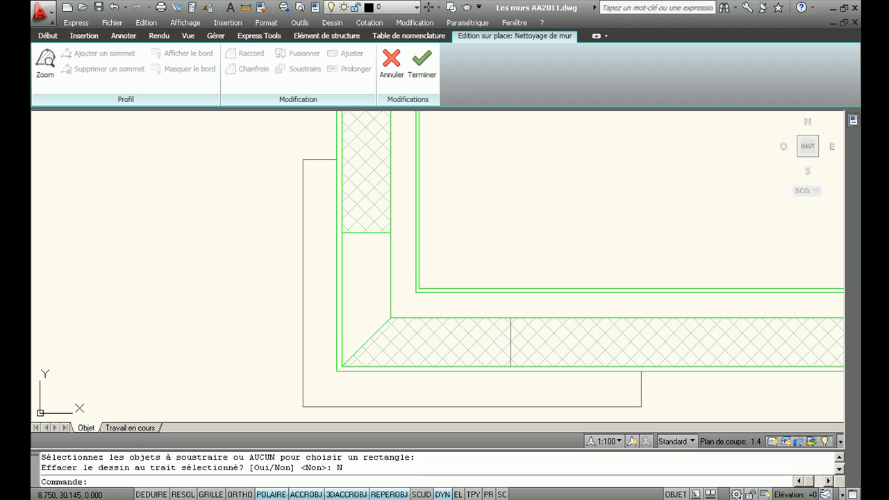
# Subtract the same L-shaped polyline from the horizontal wall's hatched component, erasing the selected linework
pyautogui.click(557, 319)
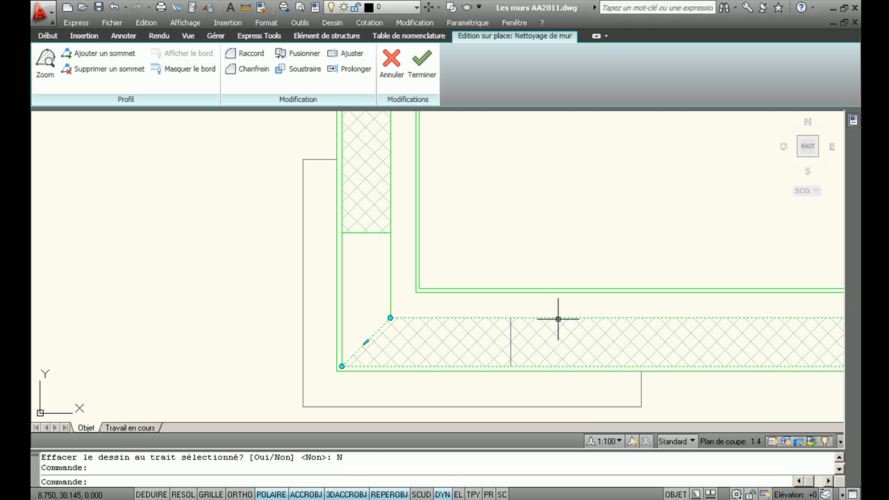
pyautogui.click(287, 70)
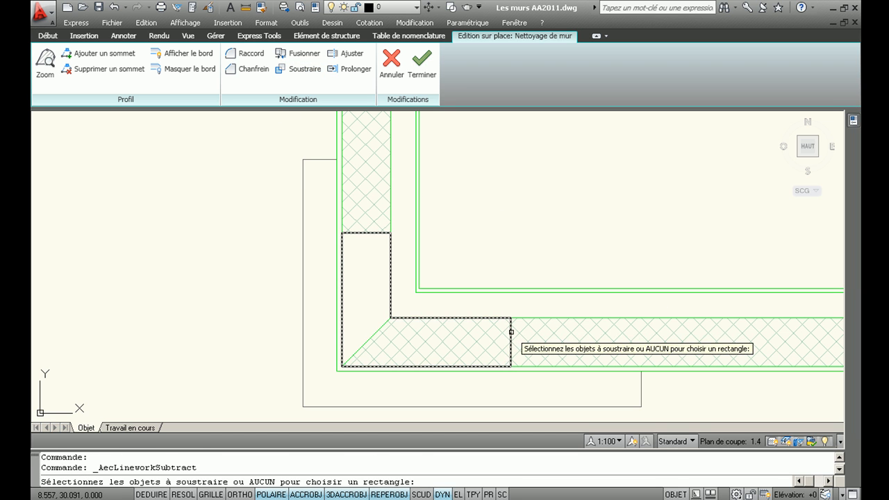
pyautogui.click(511, 332)
pyautogui.press('Return')
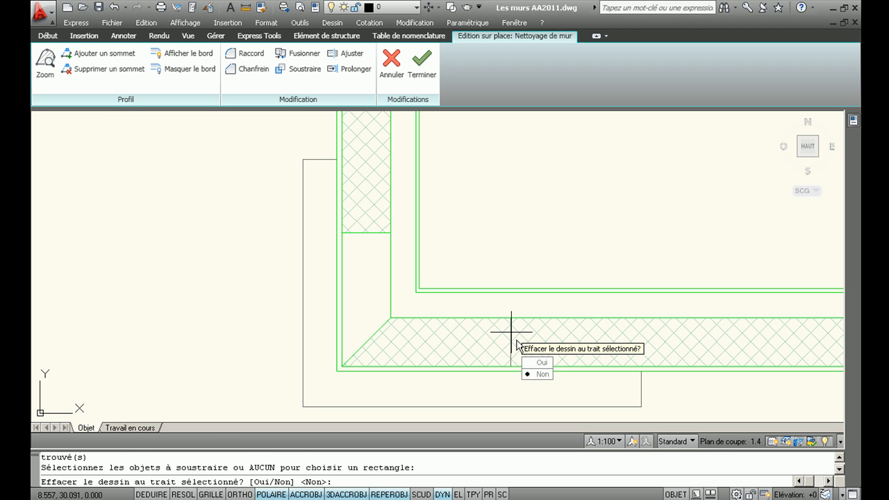
pyautogui.click(538, 361)
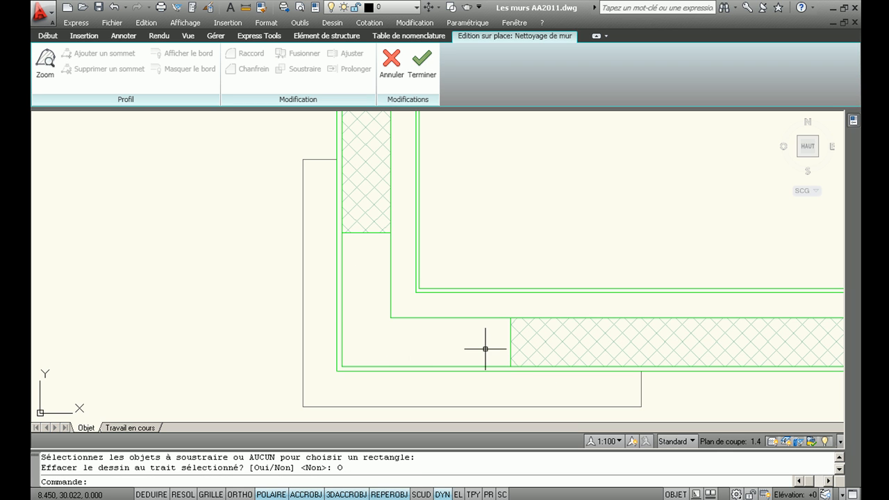
# Merge the outer L-shaped polyline into the vertical wall's thin exterior component, erasing the selected linework
pyautogui.click(335, 169)
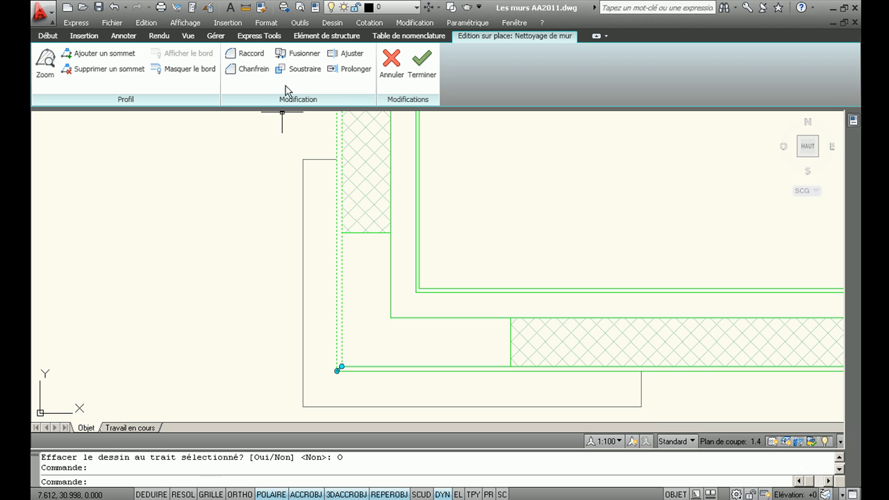
pyautogui.click(303, 58)
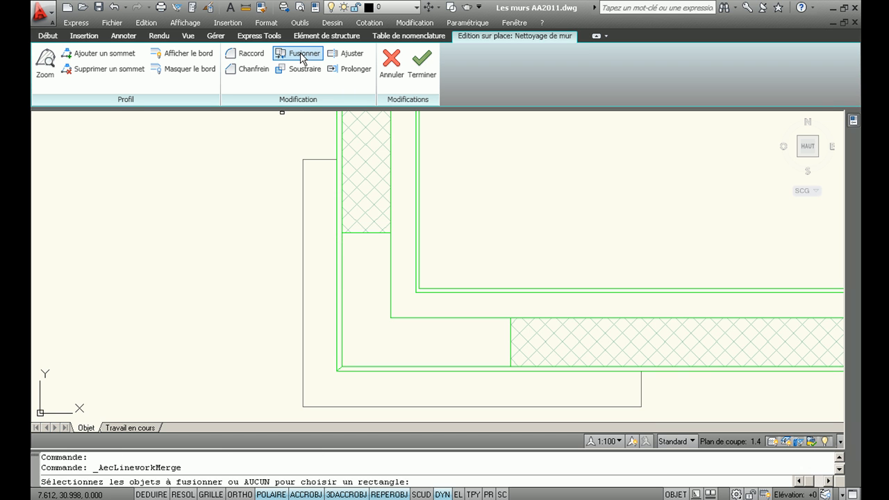
pyautogui.click(302, 207)
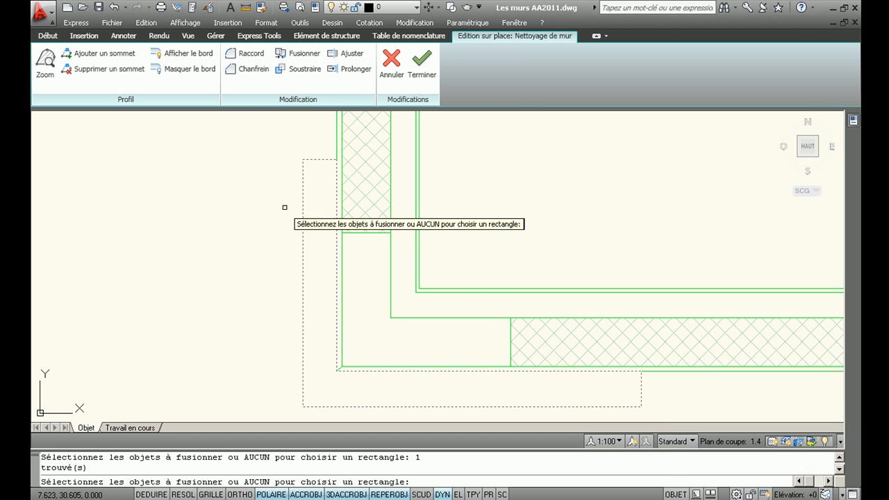
pyautogui.press('Return')
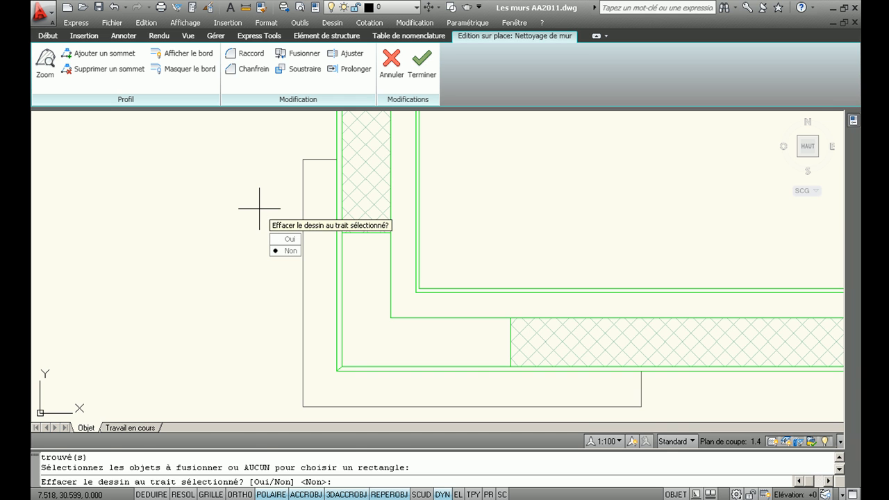
pyautogui.click(282, 240)
# Fillet the room-side corner of the horizontal wall's thin interior component with a radius of 1
pyautogui.scroll(-2, 264, 230)
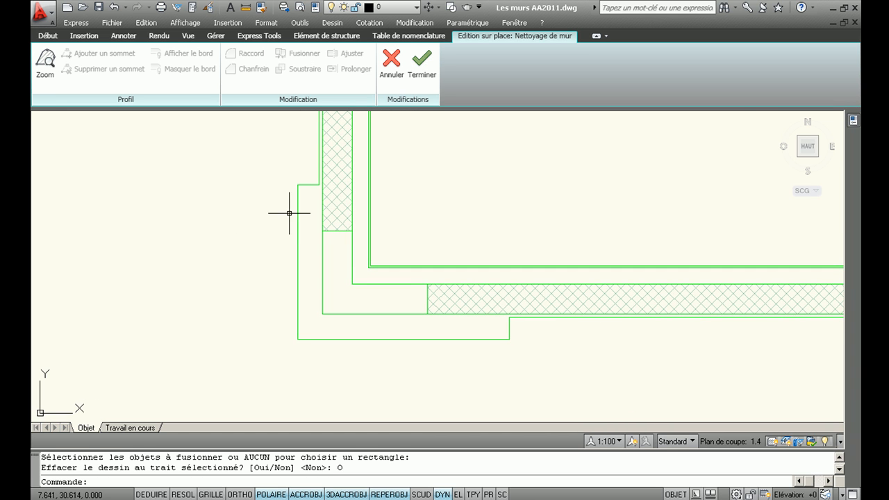
pyautogui.scroll(3, 424, 263)
pyautogui.moveTo(432, 258); pyautogui.dragTo(429, 248, button='middle')
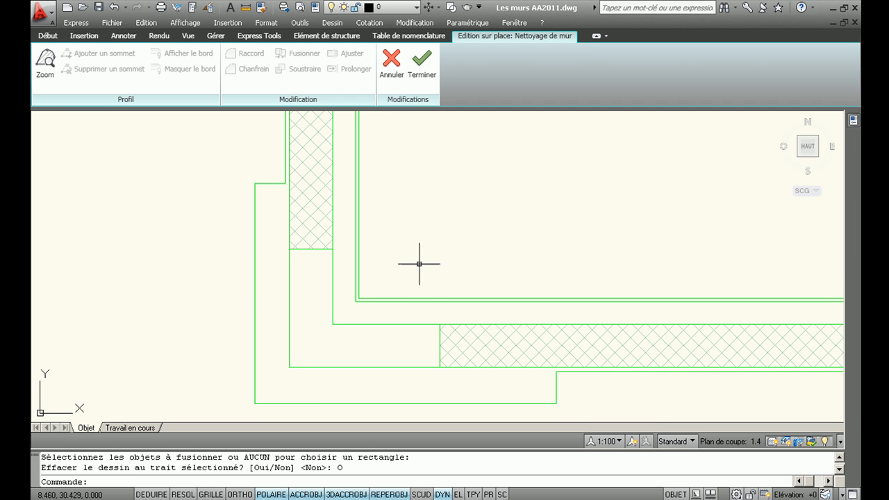
pyautogui.click(405, 298)
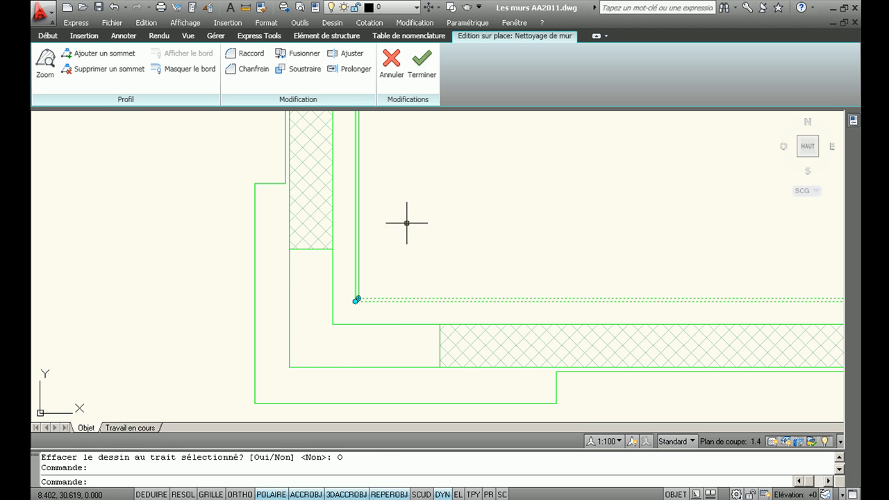
pyautogui.click(244, 57)
pyautogui.write('r')
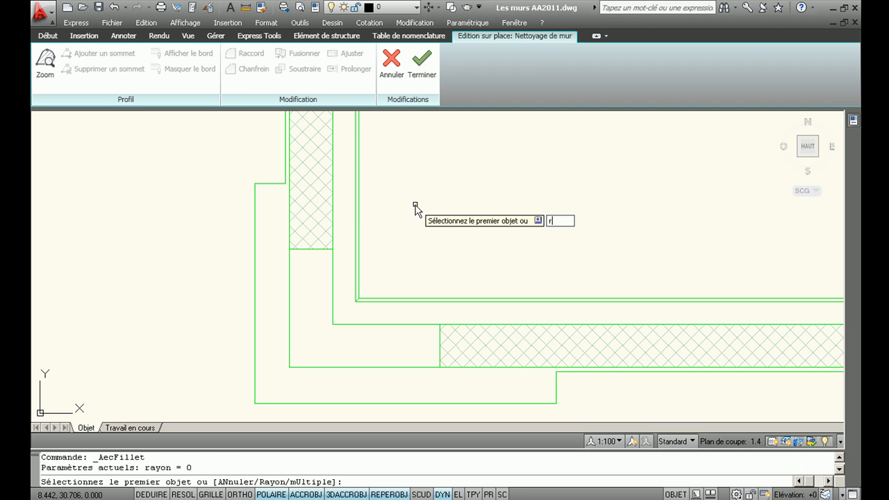
pyautogui.press('Return')
pyautogui.write('1')
pyautogui.press('Return')
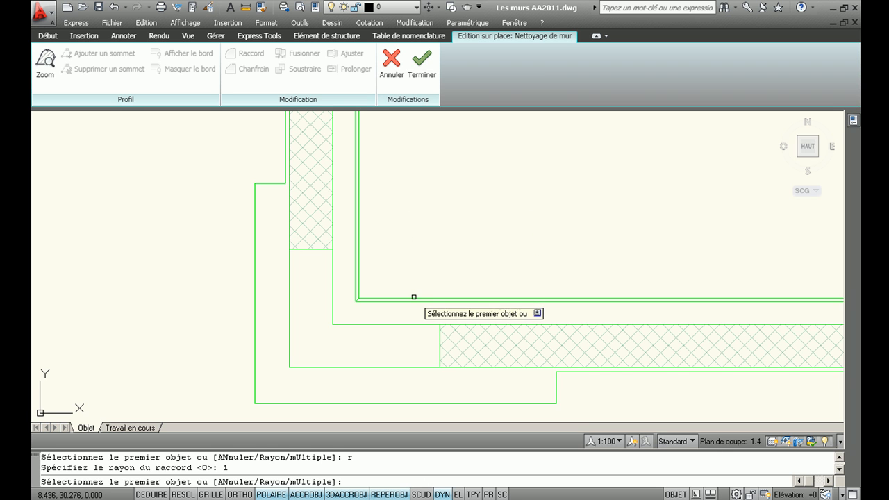
pyautogui.click(423, 298)
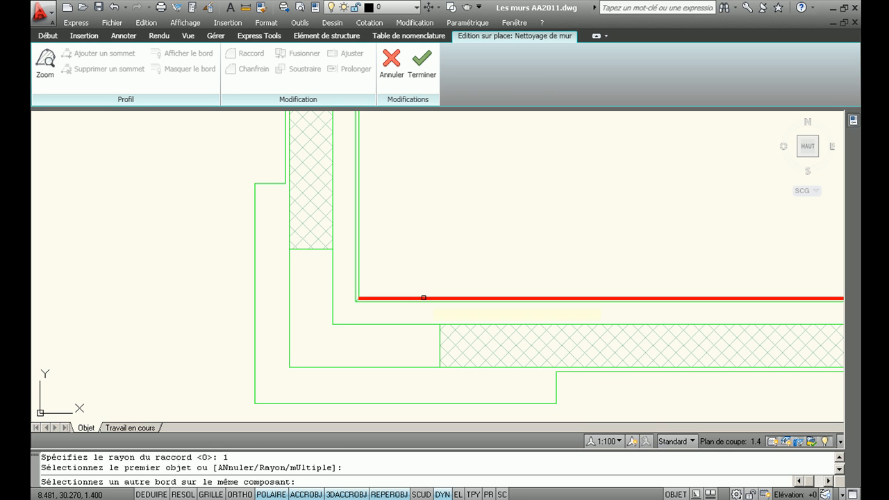
pyautogui.click(359, 236)
pyautogui.scroll(-2, 486, 236)
pyautogui.moveTo(487, 240); pyautogui.dragTo(450, 277, button='middle')
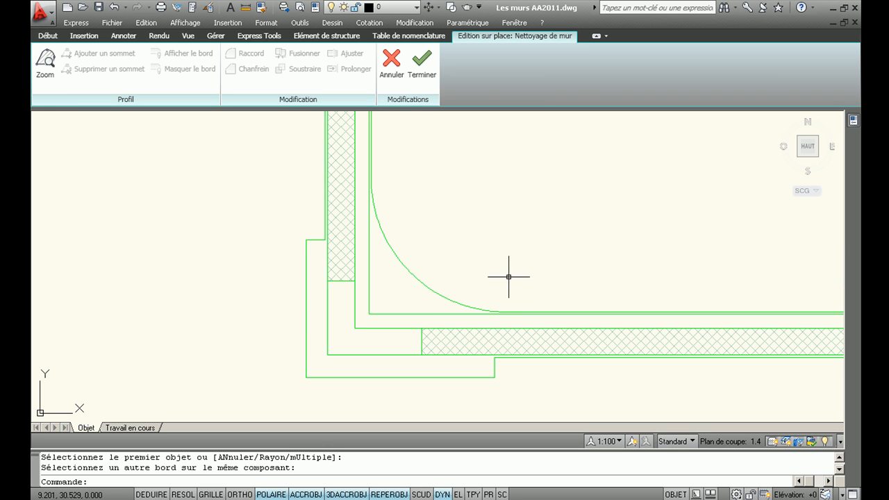
# Merge the small rectangle along the horizontal wall into its thin interior component, erasing the selected linework
pyautogui.scroll(-2, 496, 277)
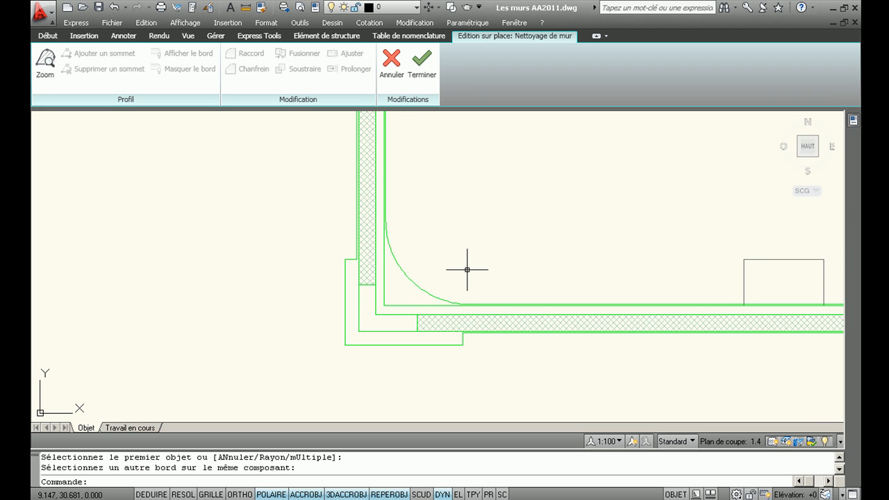
pyautogui.moveTo(475, 245); pyautogui.dragTo(304, 253, button='middle')
pyautogui.moveTo(430, 282); pyautogui.dragTo(364, 283, button='middle')
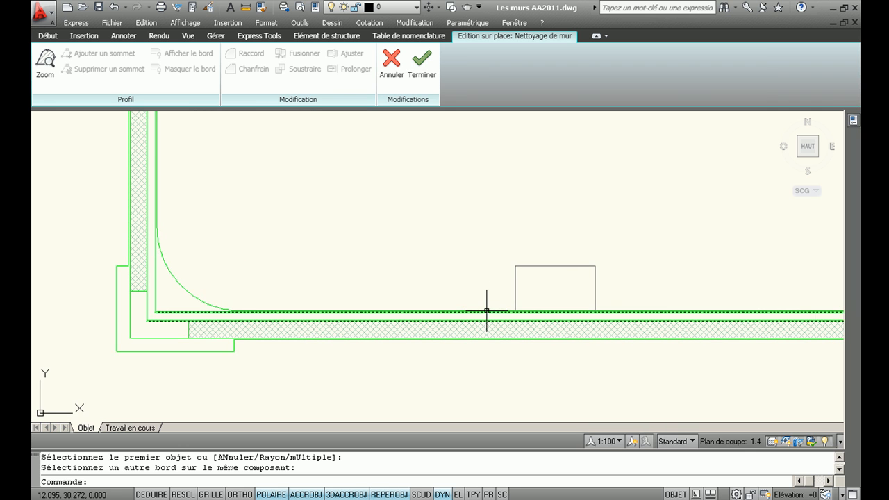
pyautogui.click(486, 309)
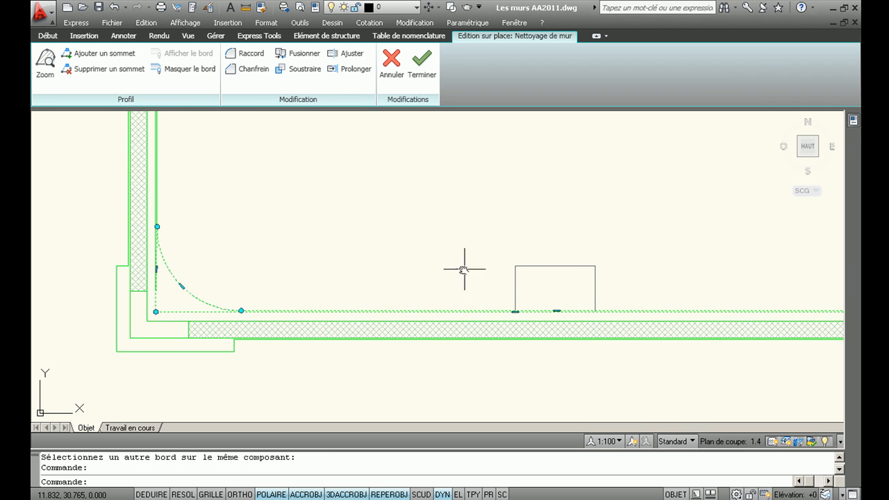
pyautogui.moveTo(468, 264); pyautogui.dragTo(432, 260, button='middle')
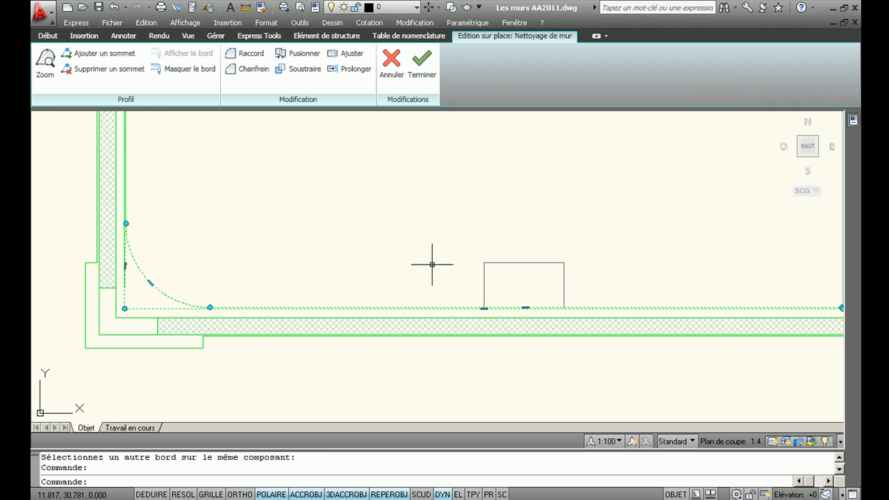
pyautogui.click(294, 56)
pyautogui.click(516, 262)
pyautogui.press('Return')
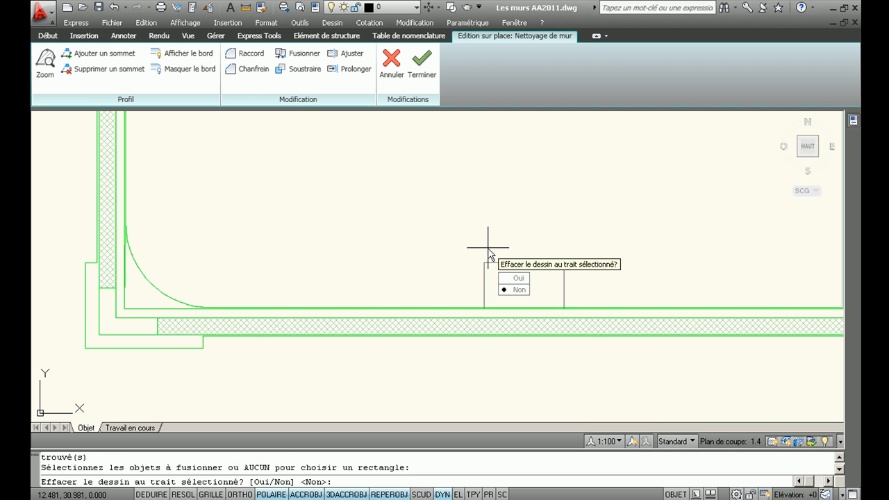
pyautogui.click(518, 277)
# Remove the upper-left vertex of the merged rectangle to form a triangular projection and finish the in-place cleanup edit
pyautogui.moveTo(518, 280); pyautogui.dragTo(488, 279, button='middle')
pyautogui.click(476, 261)
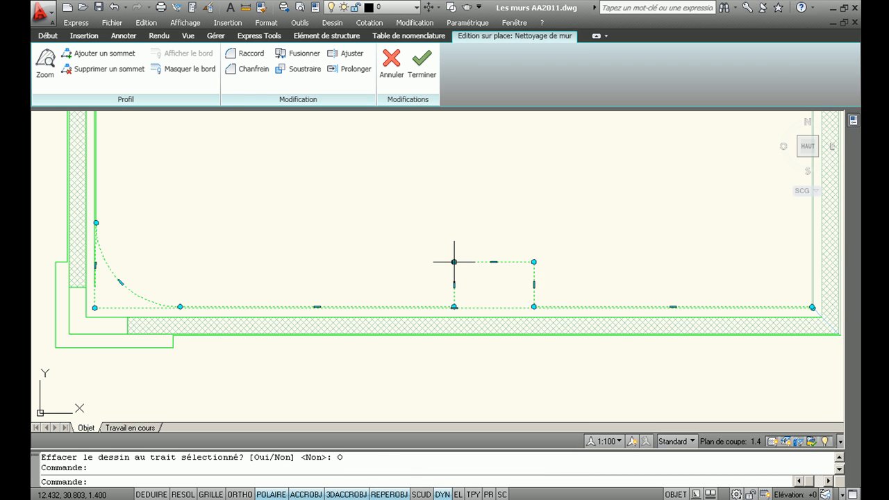
pyautogui.click(454, 262)
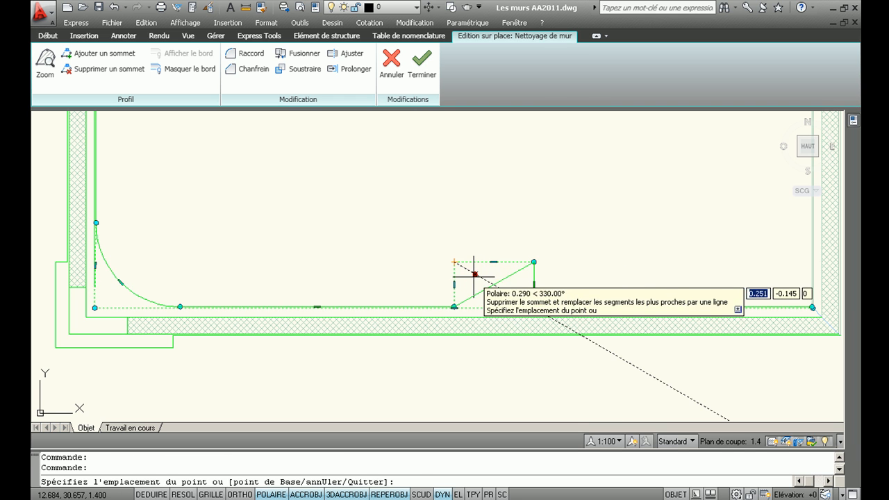
pyautogui.click(473, 277)
pyautogui.moveTo(535, 230); pyautogui.dragTo(522, 222, button='middle')
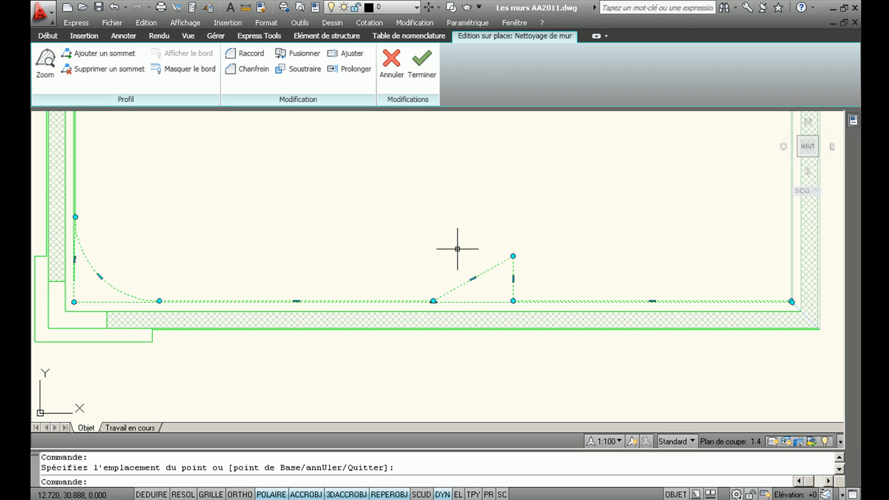
pyautogui.click(425, 80)
# Examine the customised corner joint and the triangular projection in the shaded 3D view from inside and outside
pyautogui.scroll(-3, 463, 246)
pyautogui.moveTo(399, 255); pyautogui.dragTo(474, 235, button='middle')
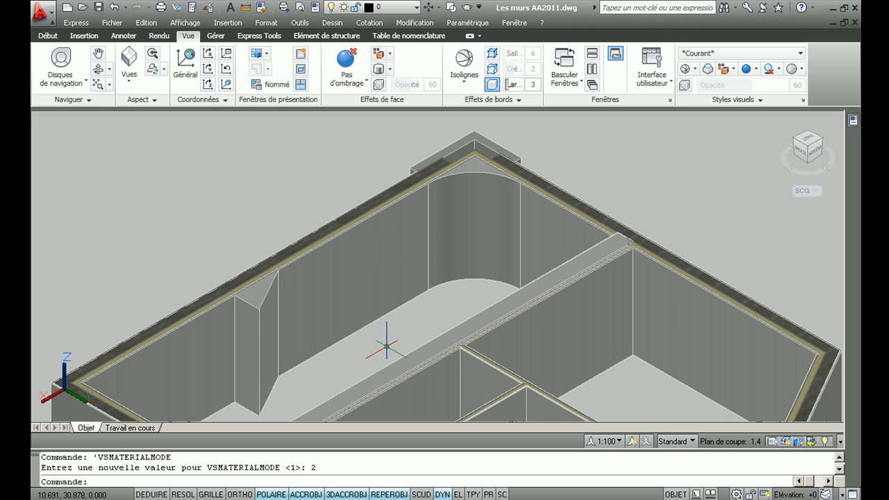
pyautogui.moveTo(382, 340); pyautogui.dragTo(405, 331, button='middle')
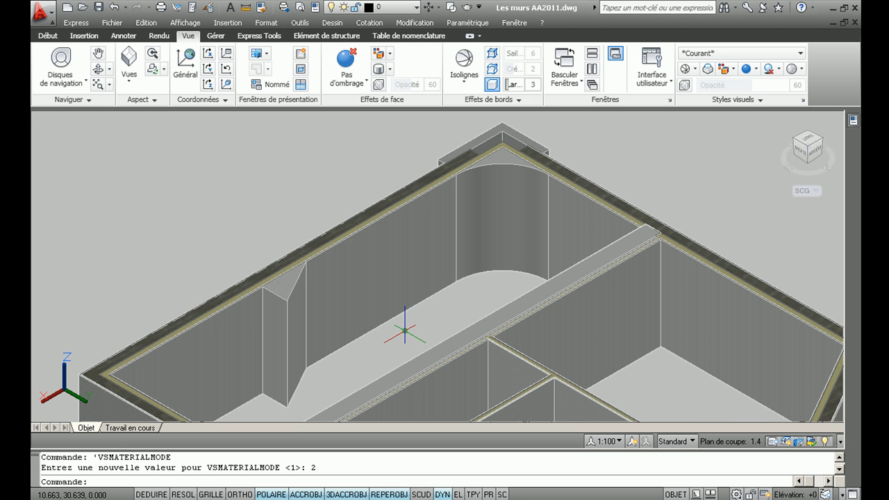
pyautogui.keyDown('shift'); pyautogui.moveTo(397, 334); pyautogui.dragTo(535, 355, button='middle'); pyautogui.keyUp('shift')
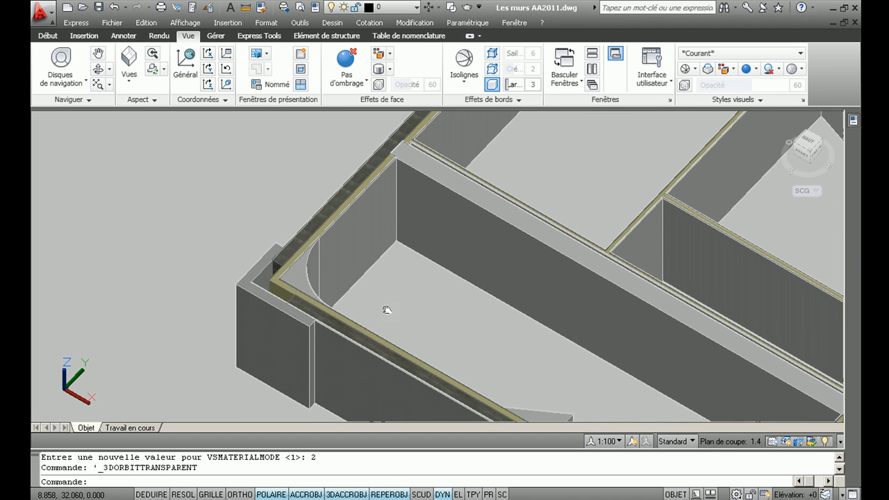
pyautogui.scroll(5, 377, 307)
pyautogui.keyDown('shift'); pyautogui.moveTo(512, 281); pyautogui.dragTo(463, 271, button='middle'); pyautogui.keyUp('shift')
pyautogui.scroll(4, 450, 333)
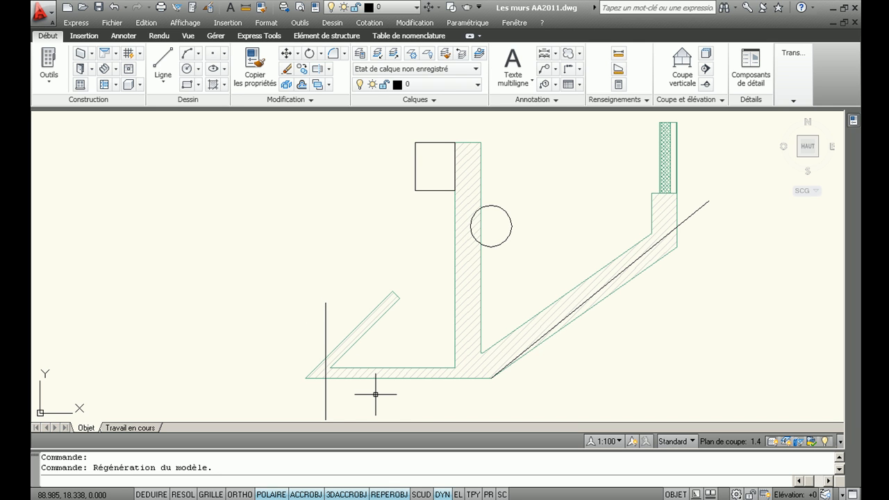
# Start in-place cleanup editing at the acute joint between the horizontal and diagonal walls, where the vertical line crosses
pyautogui.moveTo(370, 394)
pyautogui.mouseDown(button='middle')
pyautogui.moveTo(466, 333)
pyautogui.moveTo(435, 368)
pyautogui.mouseUp(button='middle')
pyautogui.scroll(4, 444, 327)
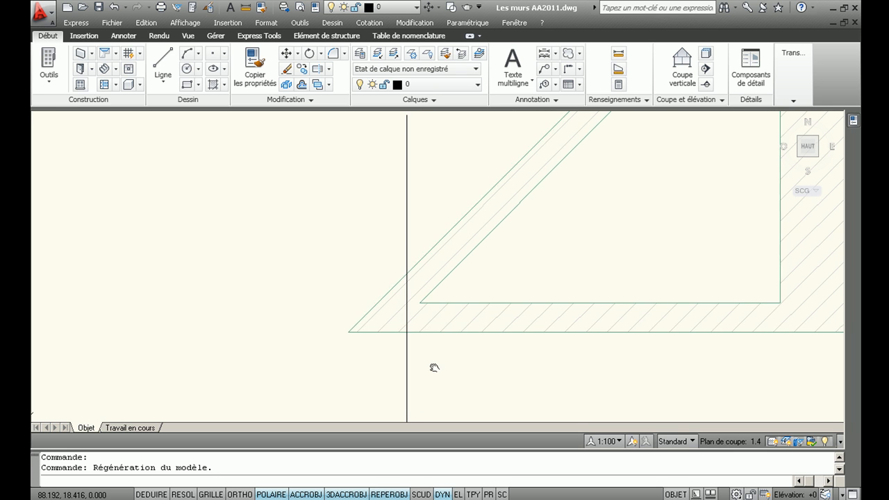
pyautogui.click(456, 331)
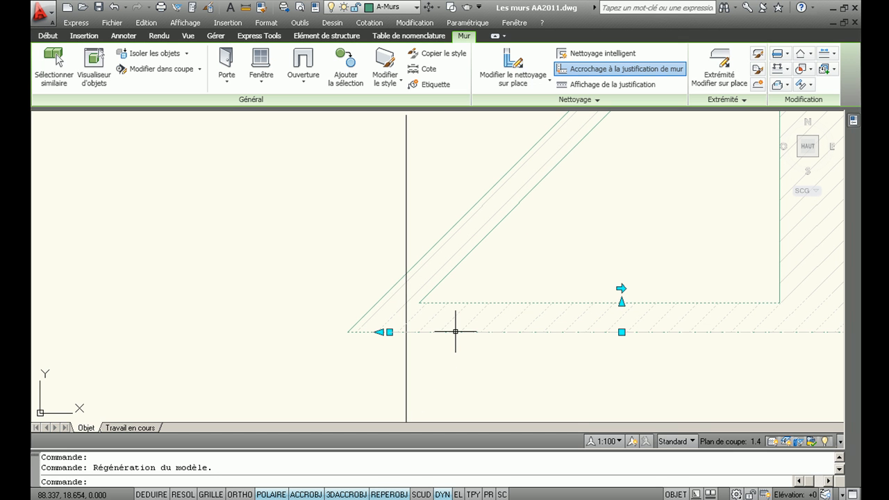
pyautogui.click(513, 66)
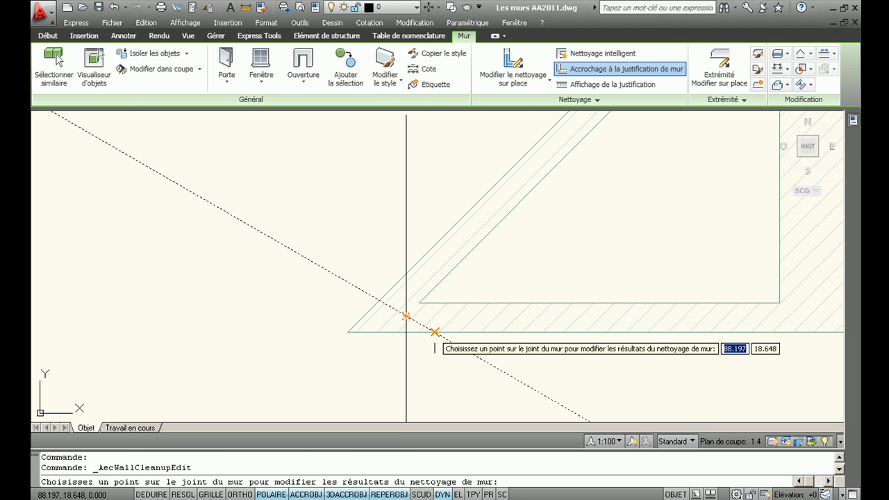
pyautogui.click(432, 328)
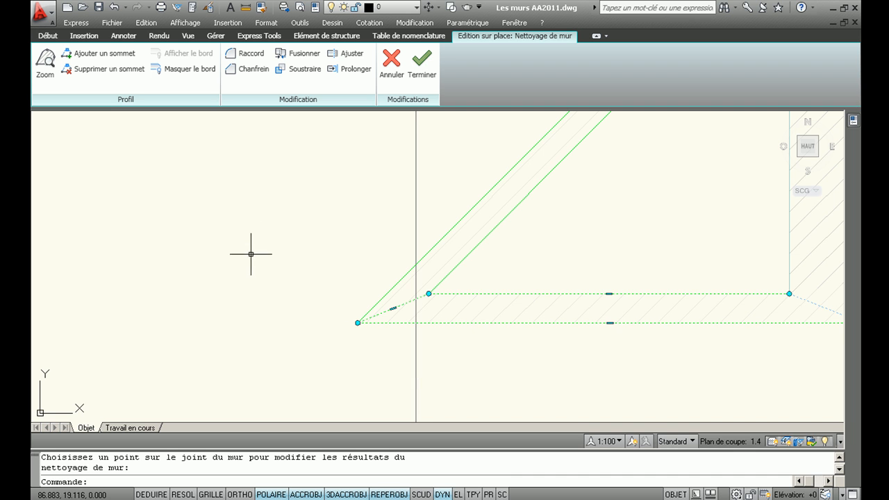
# Trim the horizontal wall's component along the vertical line, removing the pointed part to its left
pyautogui.moveTo(252, 254); pyautogui.dragTo(255, 240, button='middle')
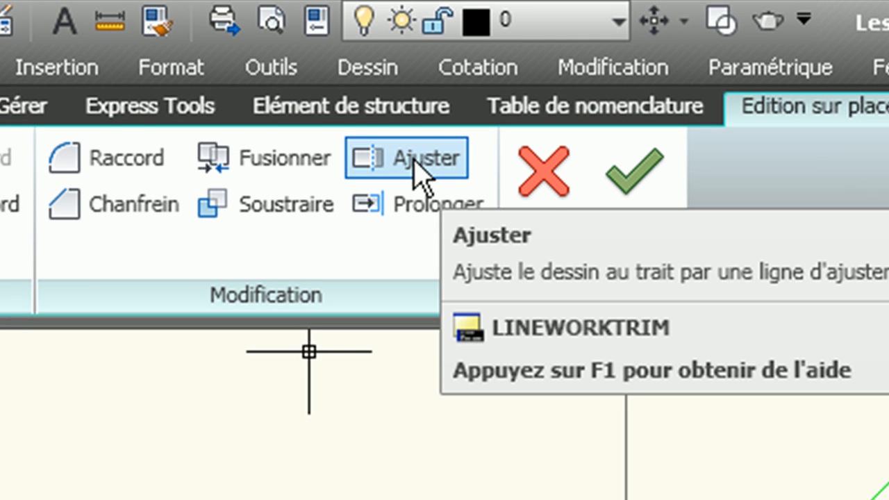
pyautogui.click(415, 167)
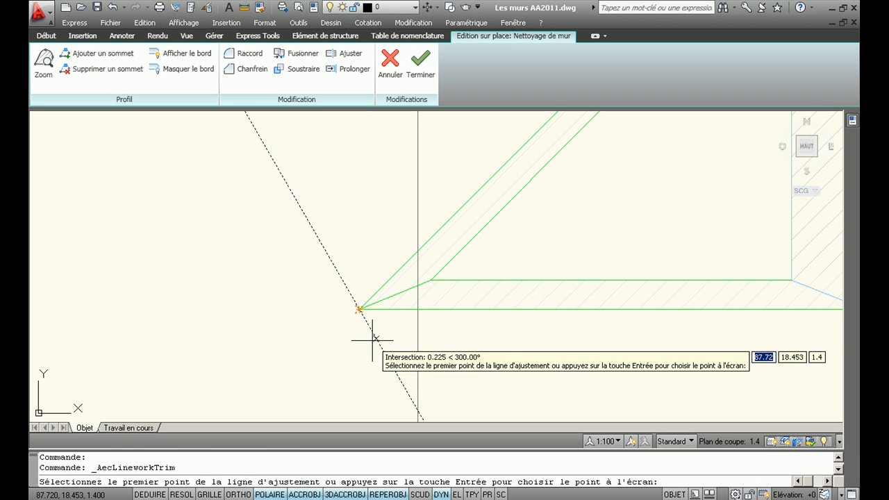
pyautogui.press('Return')
pyautogui.click(417, 342)
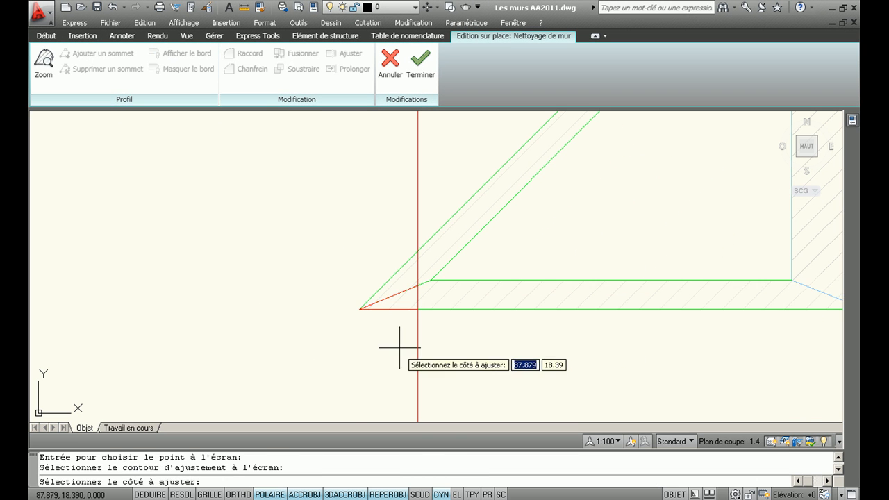
pyautogui.click(316, 349)
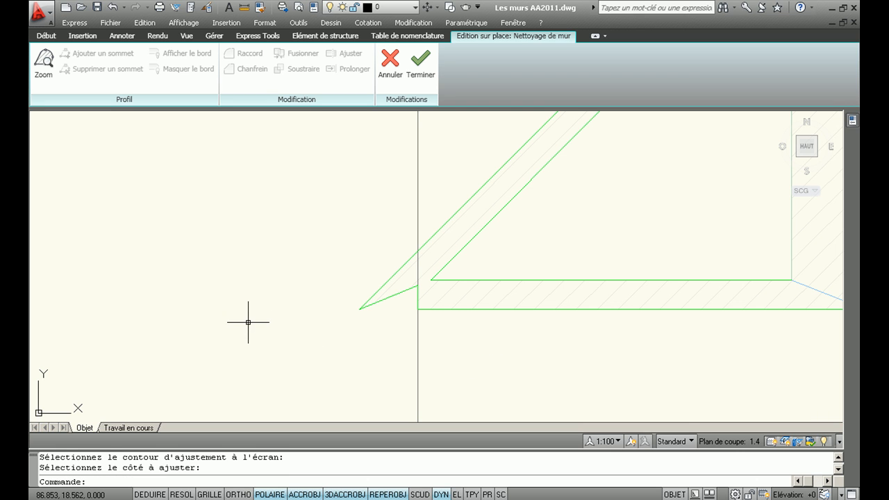
# Trim the diagonal wall's component along the same vertical line, removing the part to its left
pyautogui.click(367, 298)
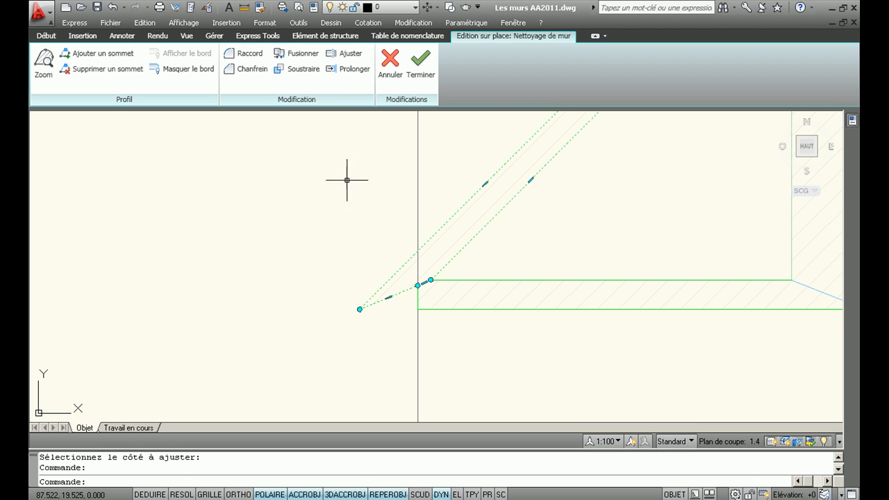
pyautogui.click(345, 53)
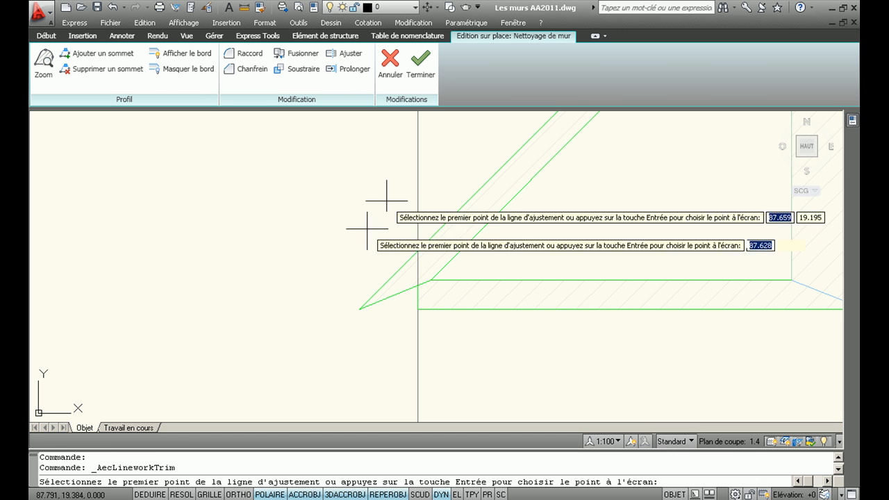
pyautogui.press('Return')
pyautogui.click(418, 209)
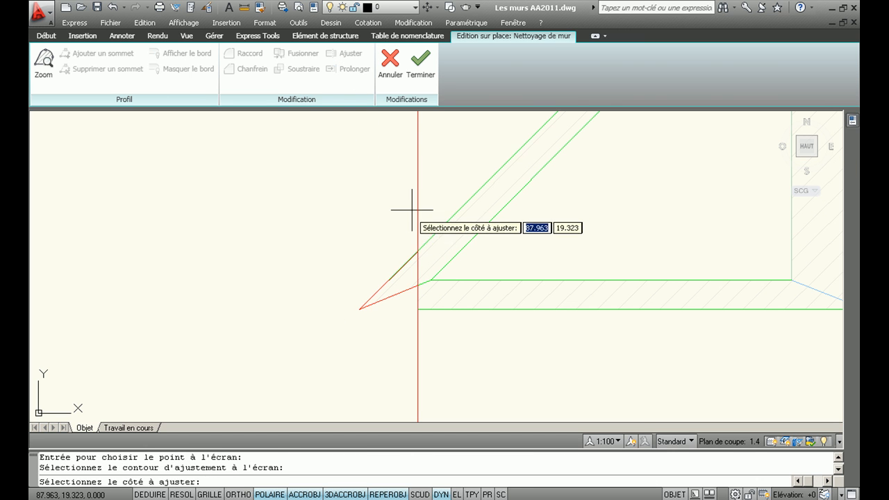
pyautogui.click(261, 270)
pyautogui.moveTo(308, 278); pyautogui.dragTo(250, 273, button='middle')
pyautogui.scroll(4, 364, 326)
pyautogui.moveTo(392, 313); pyautogui.dragTo(392, 359, button='middle')
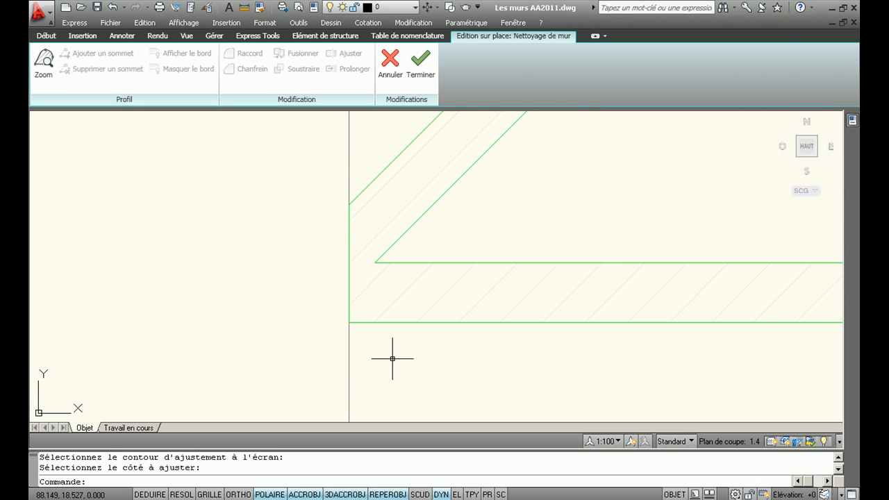
# Fillet the horizontal wall's outer lower-left corner, between its bottom edge and trimmed end, with a radius of 0.1
pyautogui.click(402, 320)
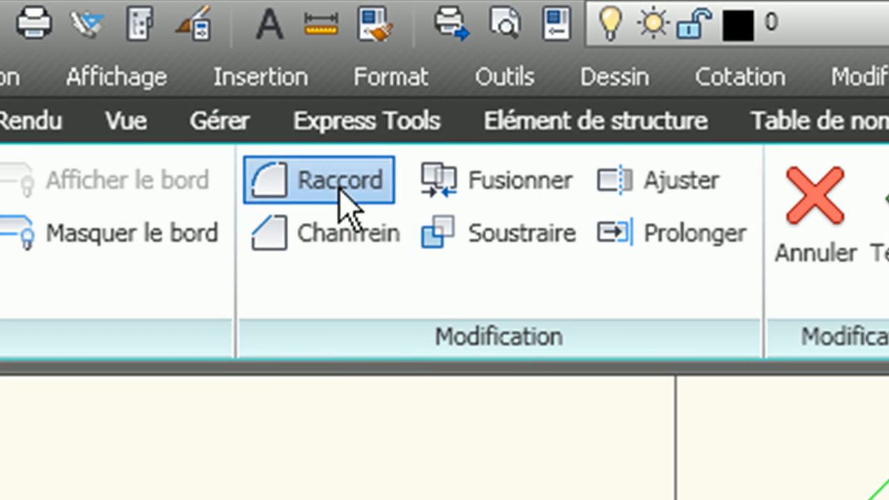
pyautogui.click(339, 182)
pyautogui.write('r')
pyautogui.press('Return')
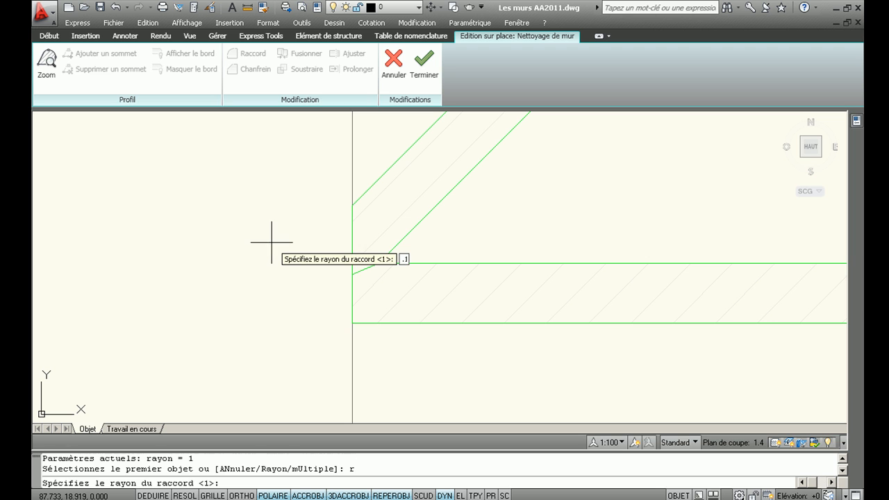
pyautogui.write('.1')
pyautogui.press('Return')
pyautogui.click(398, 321)
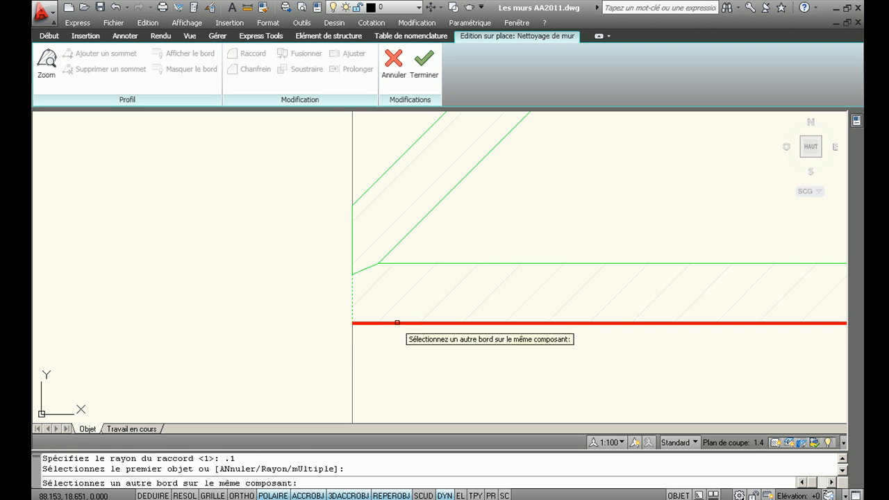
pyautogui.click(354, 306)
pyautogui.moveTo(287, 302); pyautogui.dragTo(267, 335, button='middle')
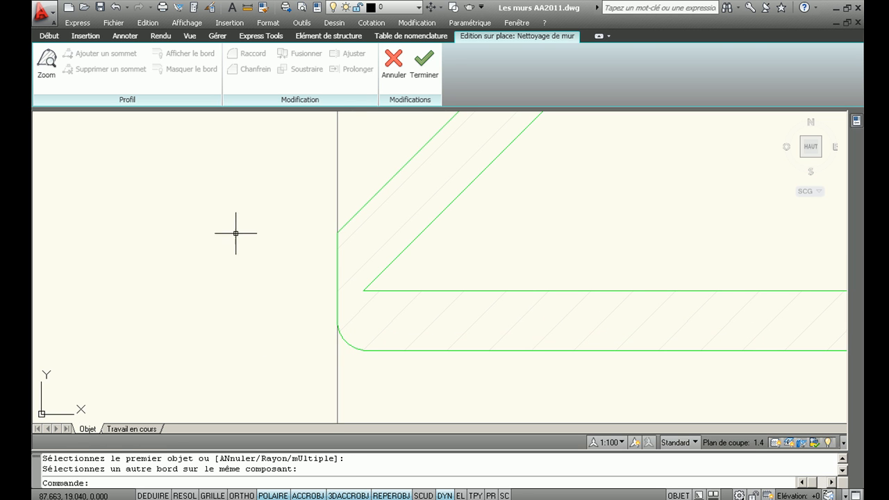
# Chamfer the diagonal wall's outer corner, between its upper edge and trimmed vertical end, with both distances set to 0.1
pyautogui.click(354, 216)
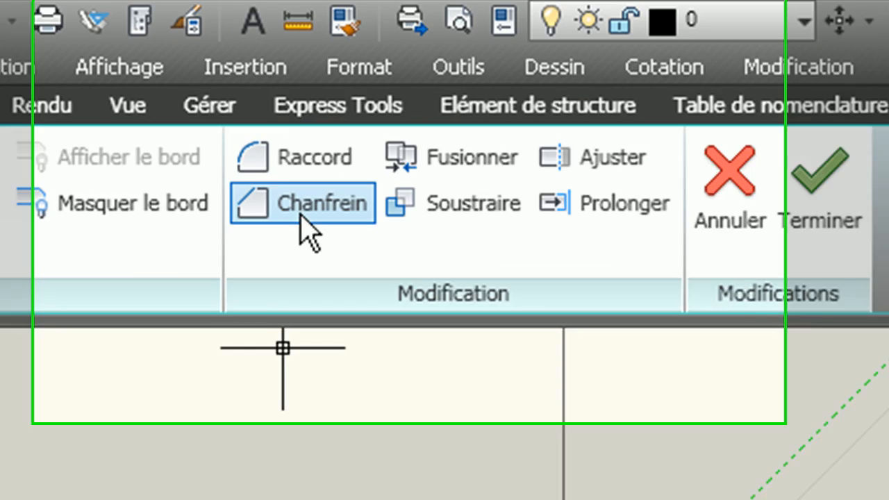
pyautogui.click(301, 217)
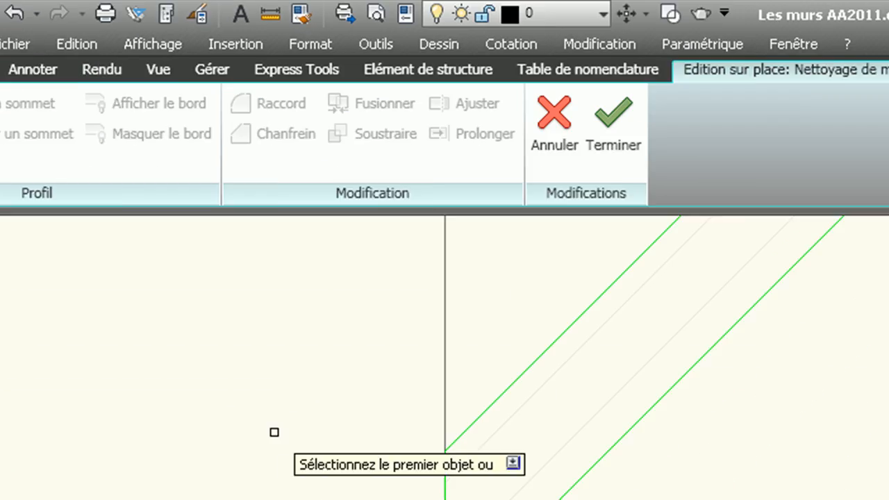
pyautogui.write('di')
pyautogui.press('Return')
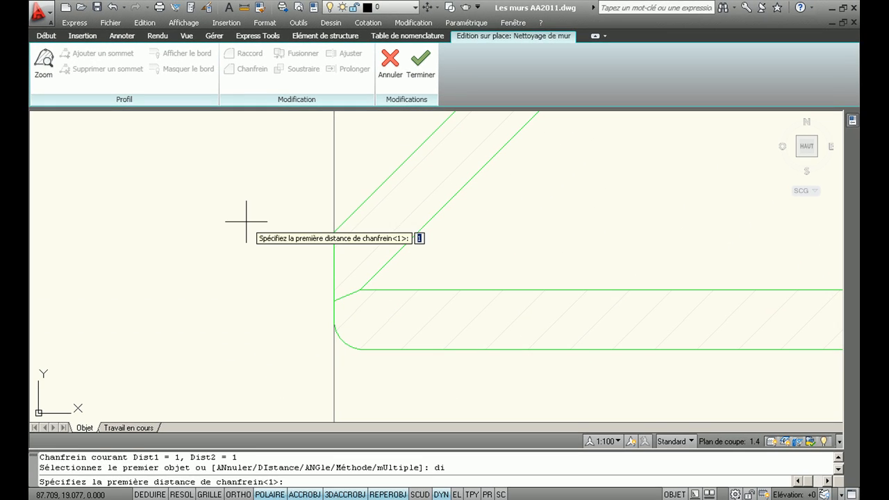
pyautogui.write('.1')
pyautogui.press('Return')
pyautogui.press('Return')
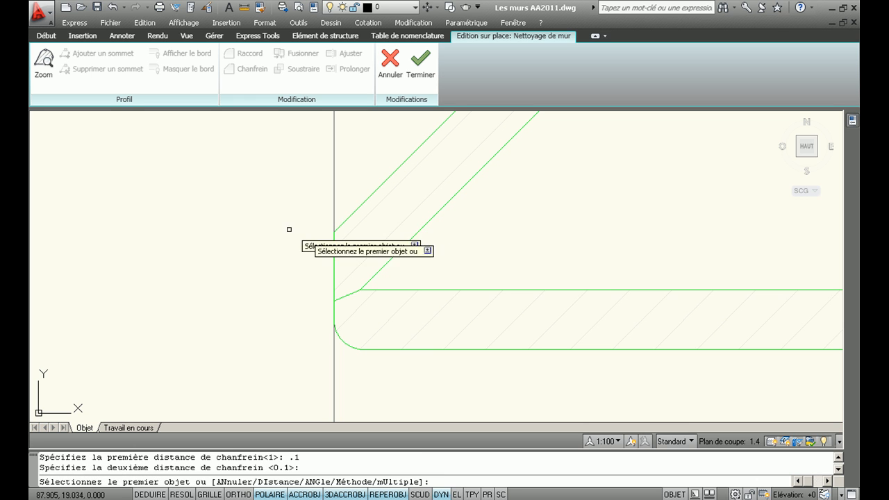
pyautogui.click(348, 217)
pyautogui.click(334, 247)
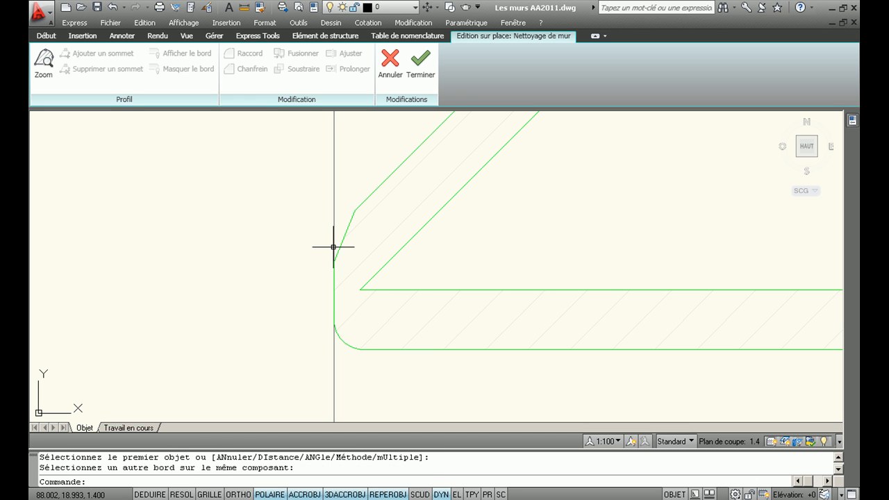
# Save the acute joint's in-place cleanup edits and erase the vertical trimming line
pyautogui.moveTo(255, 241); pyautogui.dragTo(234, 270, button='middle')
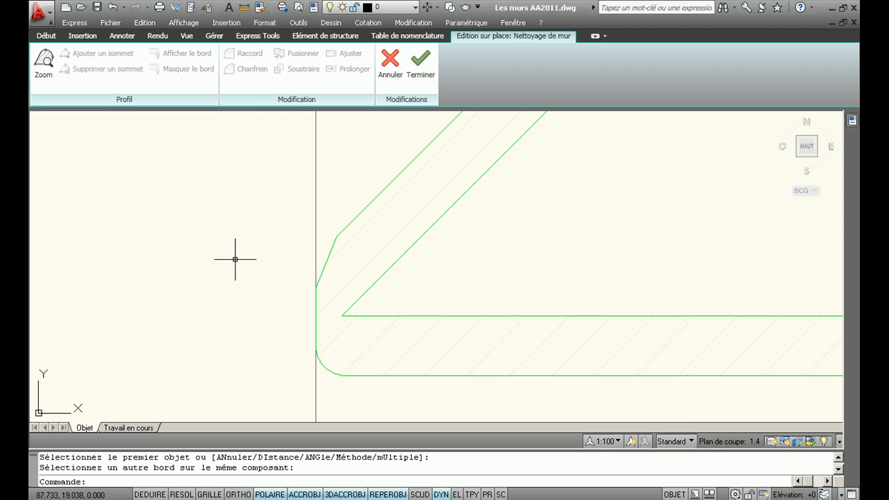
pyautogui.click(420, 77)
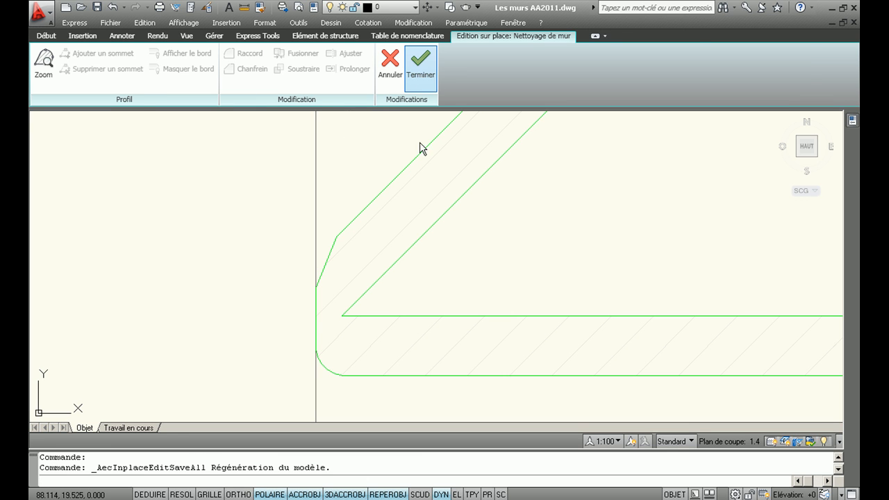
pyautogui.click(335, 243)
pyautogui.click(307, 236)
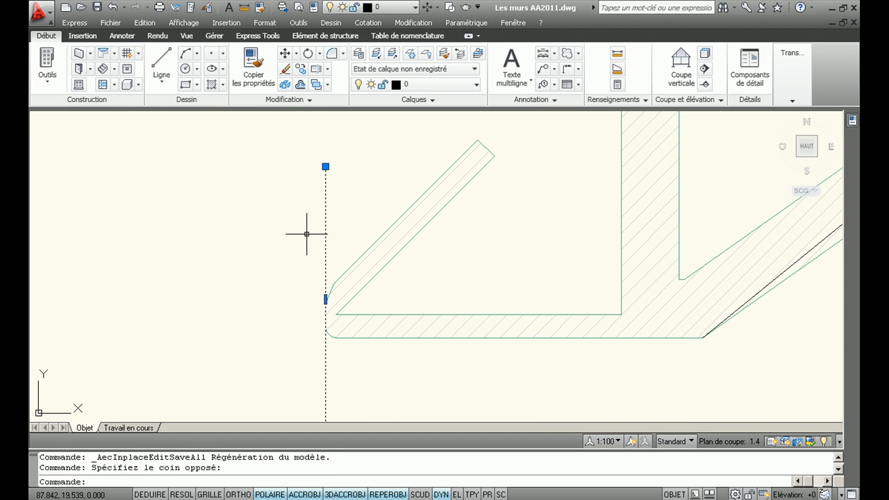
pyautogui.press('Delete')
pyautogui.moveTo(381, 297); pyautogui.dragTo(381, 292, button='middle')
pyautogui.scroll(2, 386, 302)
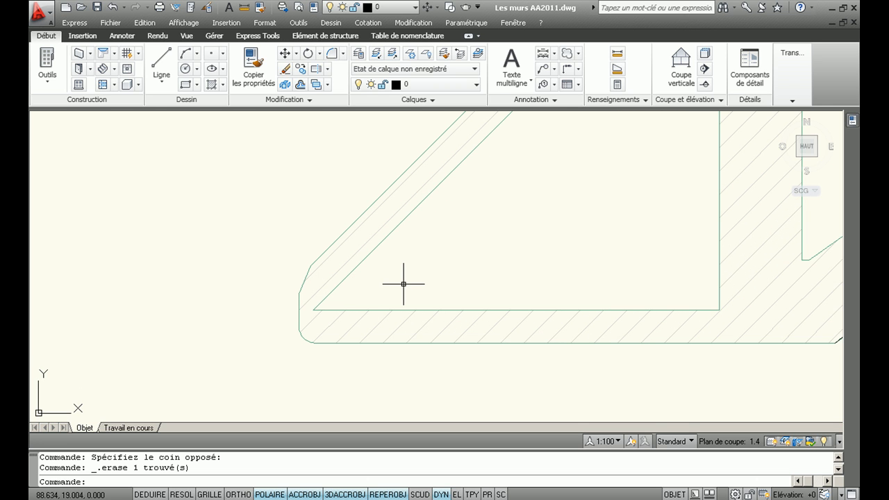
# Start in-place cleanup editing at the joint between the long diagonal wall and the short vertical wall, where the slanted line crosses
pyautogui.scroll(-3, 403, 283)
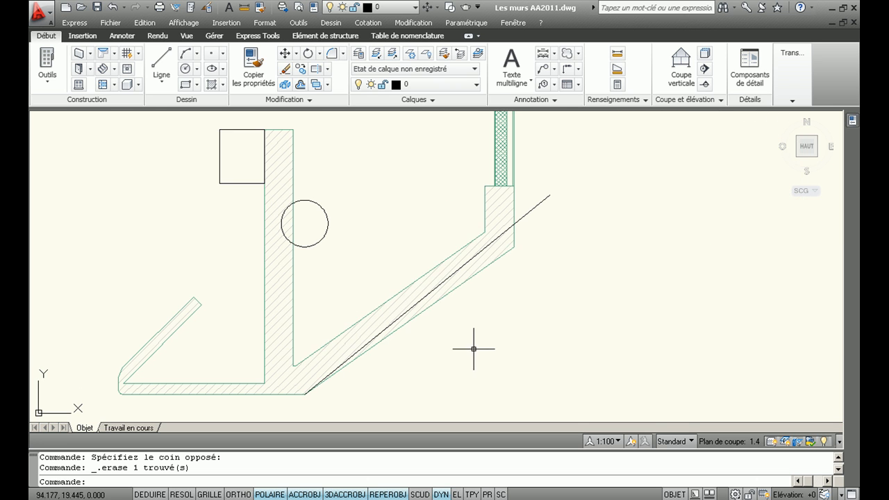
pyautogui.moveTo(452, 343); pyautogui.dragTo(459, 340, button='middle')
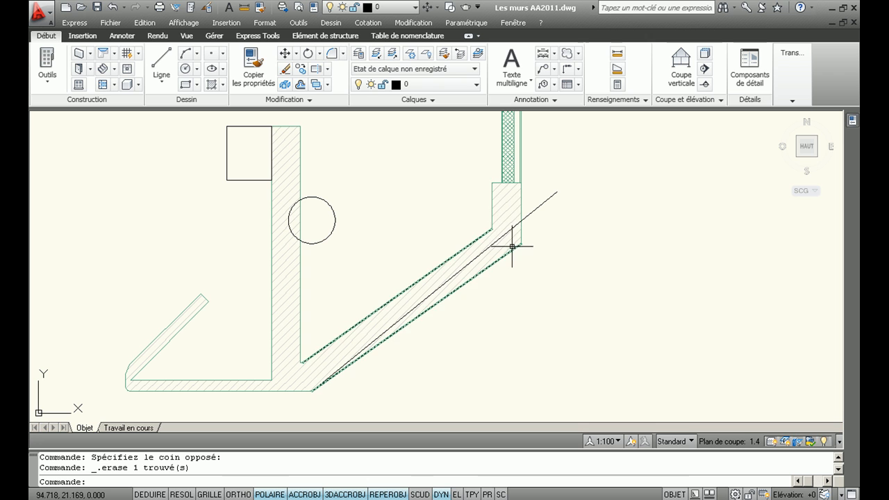
pyautogui.click(463, 285)
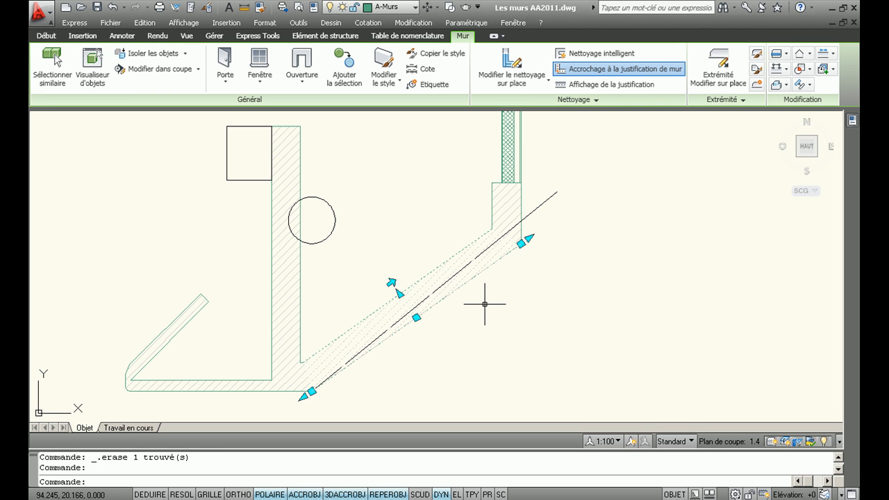
pyautogui.click(528, 66)
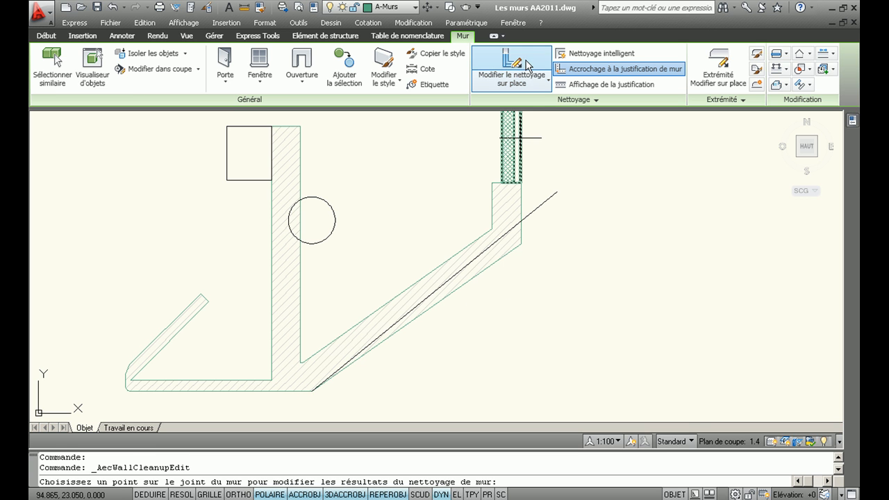
pyautogui.click(487, 266)
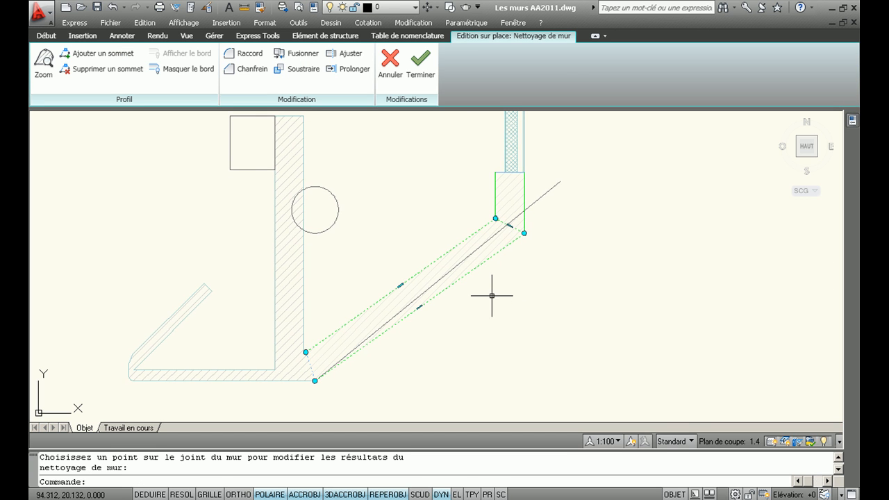
# Trim the long diagonal wall's component along the slanted line, removing the part on its lower-right side
pyautogui.scroll(2, 492, 295)
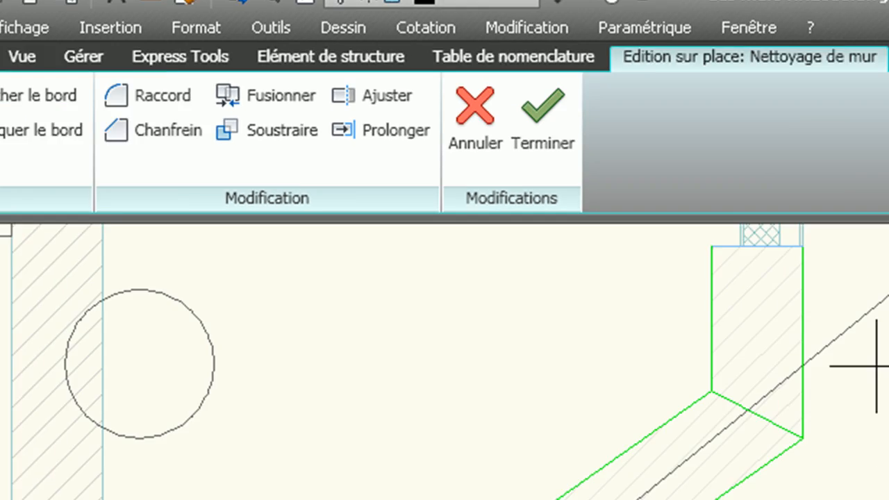
pyautogui.press('Return')
pyautogui.click(564, 154)
pyautogui.click(573, 246)
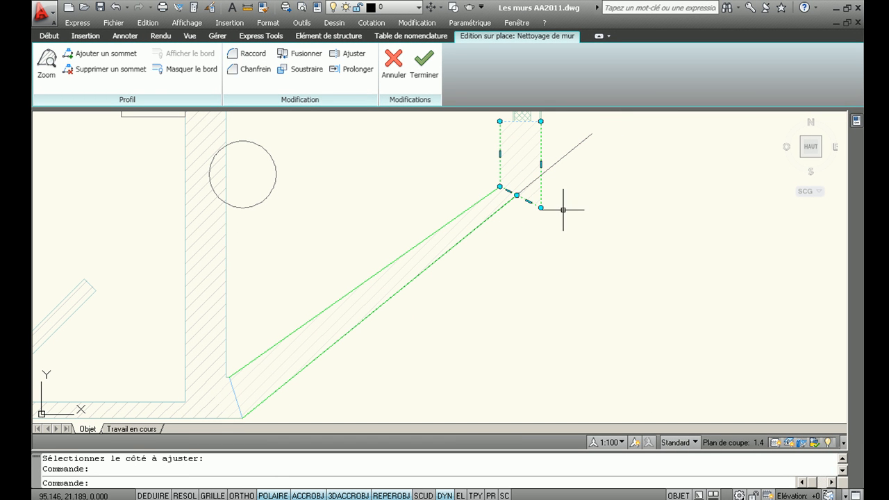
# Trim the short vertical wall's component along the same slanted line, removing its lower-right corner
pyautogui.click(351, 53)
pyautogui.press('Return')
pyautogui.click(591, 134)
pyautogui.click(594, 245)
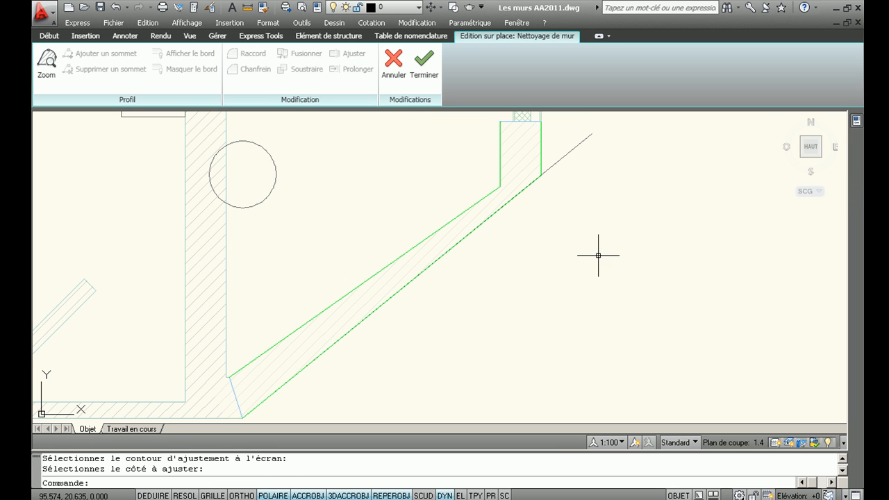
pyautogui.press('Escape')
# Save the diagonal joint's in-place cleanup edits and erase the slanted trimming line
pyautogui.moveTo(534, 261)
pyautogui.mouseDown(button='middle')
pyautogui.moveTo(543, 266)
pyautogui.moveTo(516, 274)
pyautogui.mouseUp(button='middle')
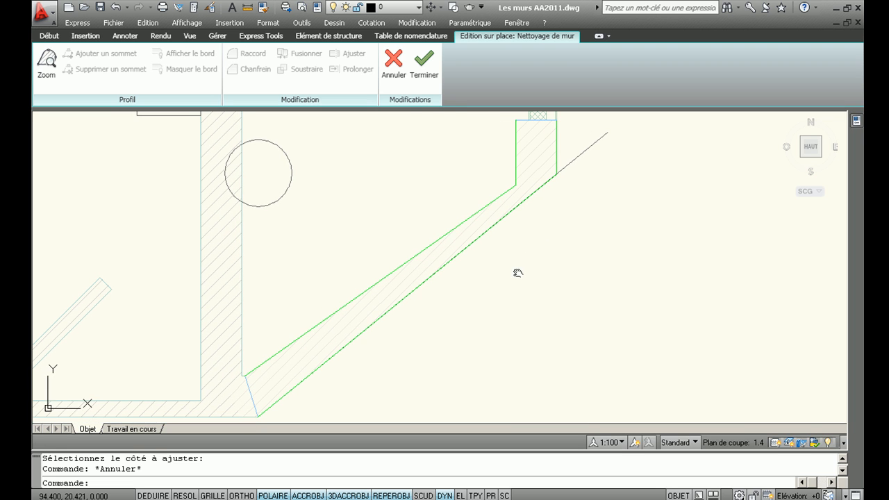
pyautogui.click(422, 76)
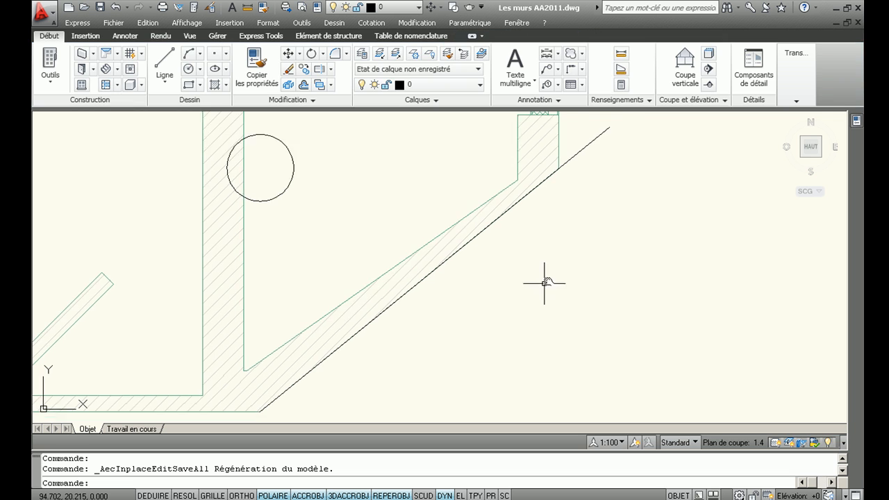
pyautogui.moveTo(570, 266); pyautogui.dragTo(553, 308, button='middle')
pyautogui.click(611, 154)
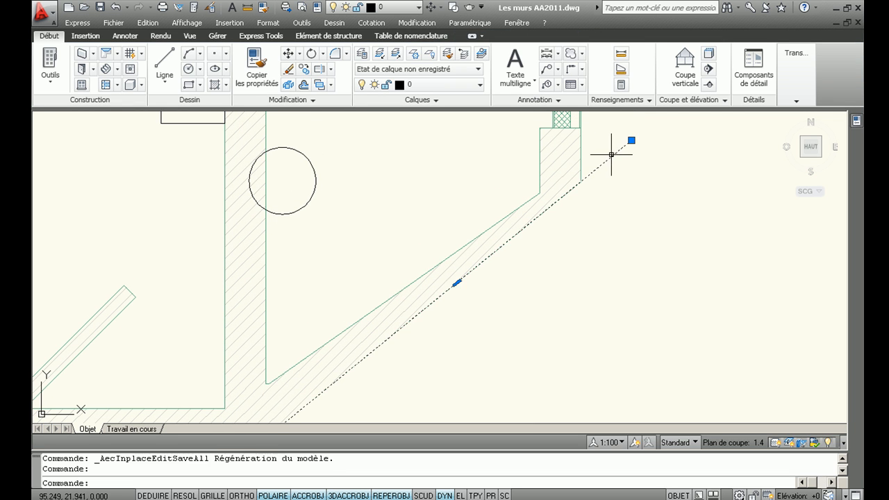
pyautogui.press('Delete')
pyautogui.moveTo(553, 263); pyautogui.dragTo(560, 247, button='middle')
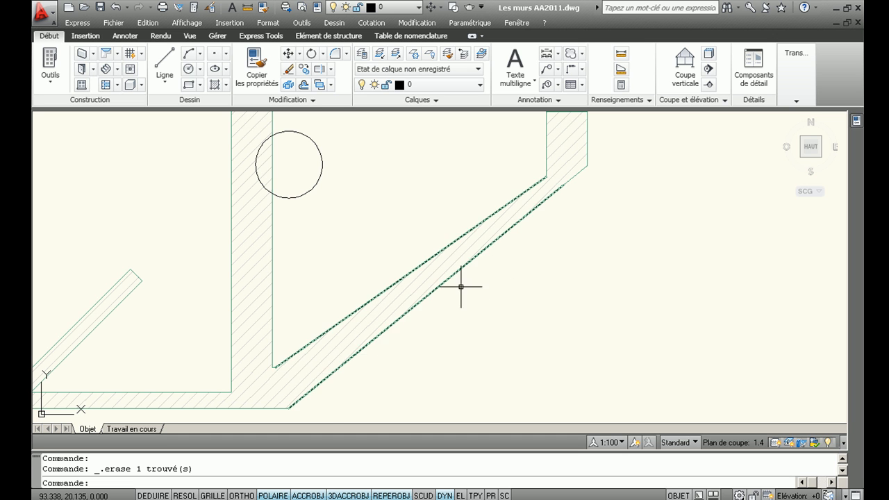
# Start in-place cleanup editing on the vertical wall that touches the rectangle and the circle
pyautogui.moveTo(288, 151); pyautogui.dragTo(494, 278, button='middle')
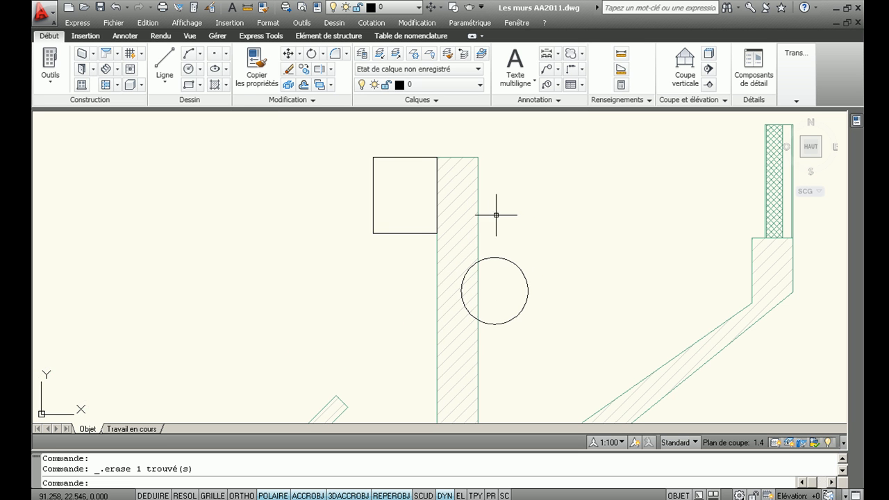
pyautogui.moveTo(510, 216); pyautogui.dragTo(490, 216, button='middle')
pyautogui.click(458, 207)
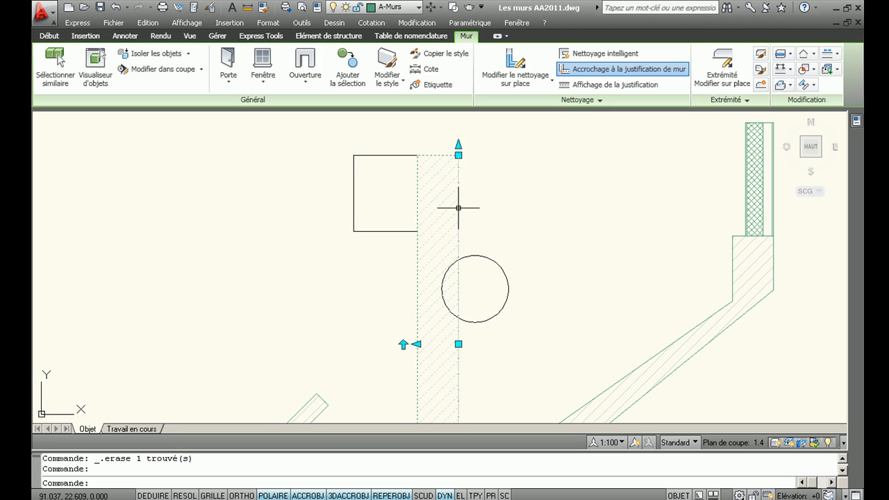
pyautogui.click(512, 70)
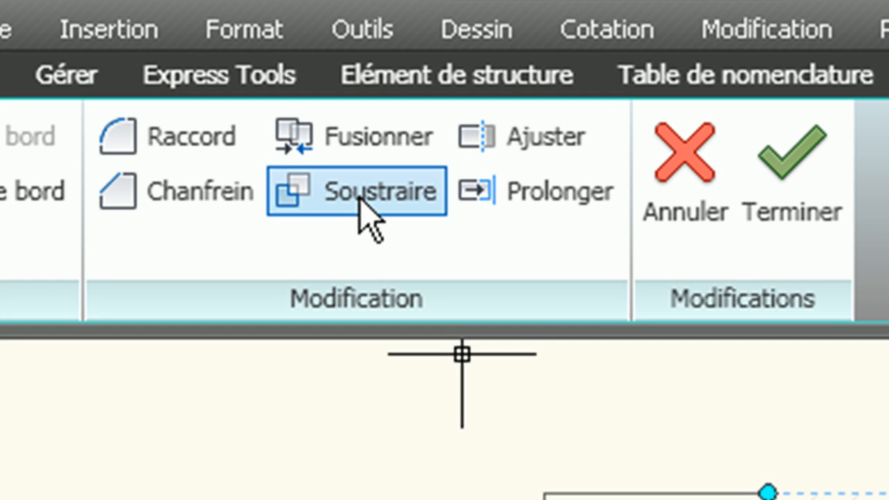
# Subtract the circle from the vertical wall's component and erase the circle's linework
pyautogui.click(304, 71)
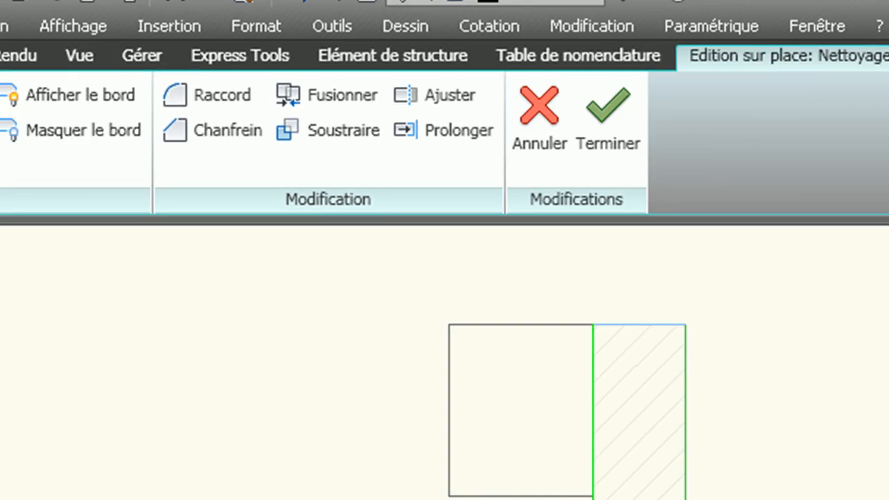
pyautogui.click(508, 287)
pyautogui.press('Return')
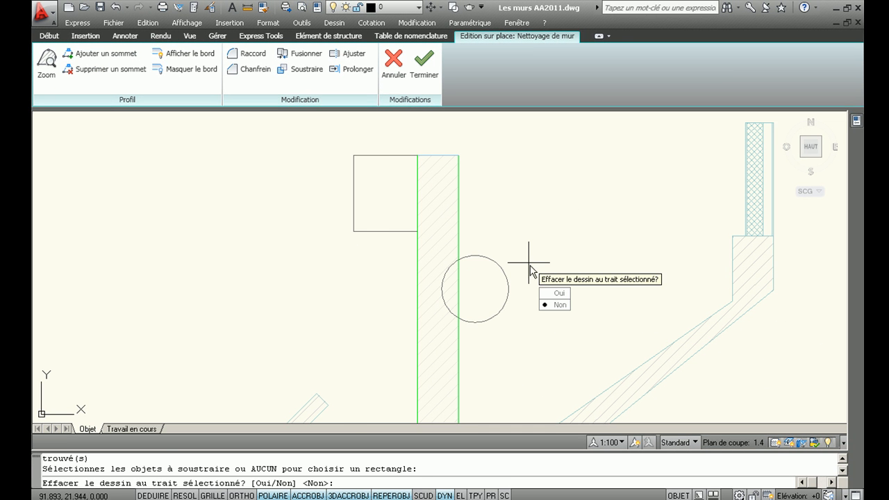
pyautogui.click(554, 293)
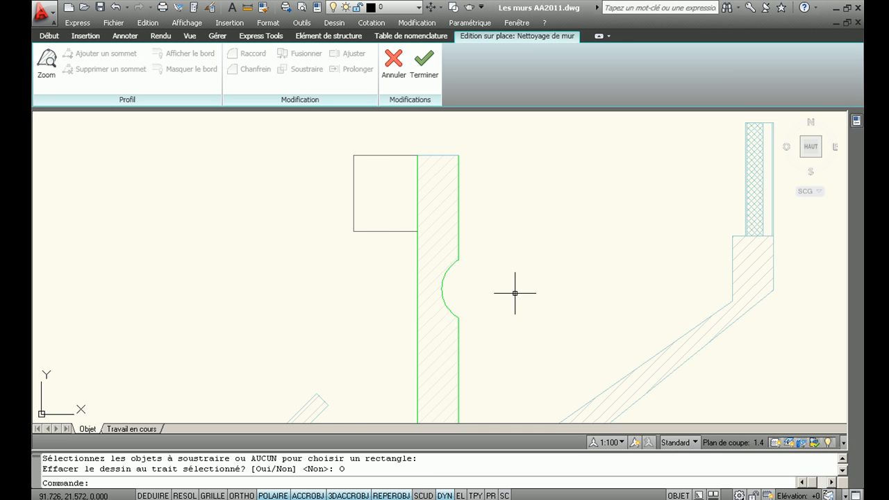
pyautogui.moveTo(512, 291); pyautogui.dragTo(514, 297, button='middle')
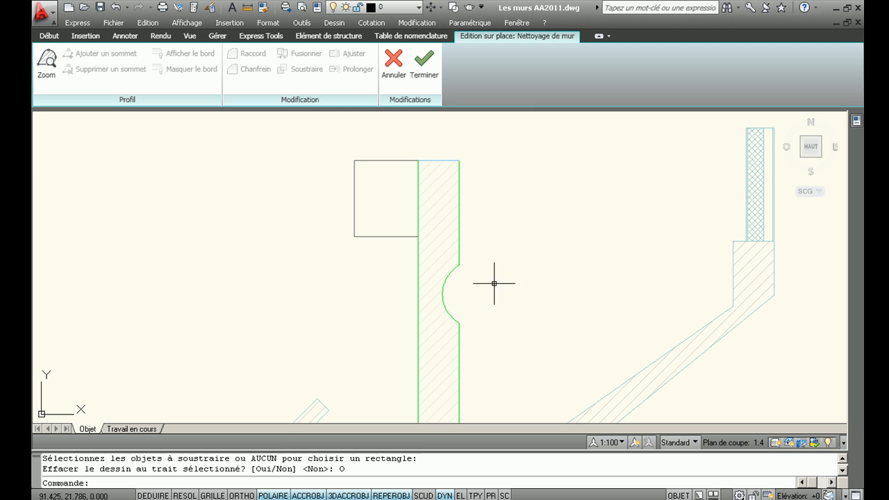
# Merge the rectangle beside the wall's upper end into the wall component and erase its linework
pyautogui.click(417, 265)
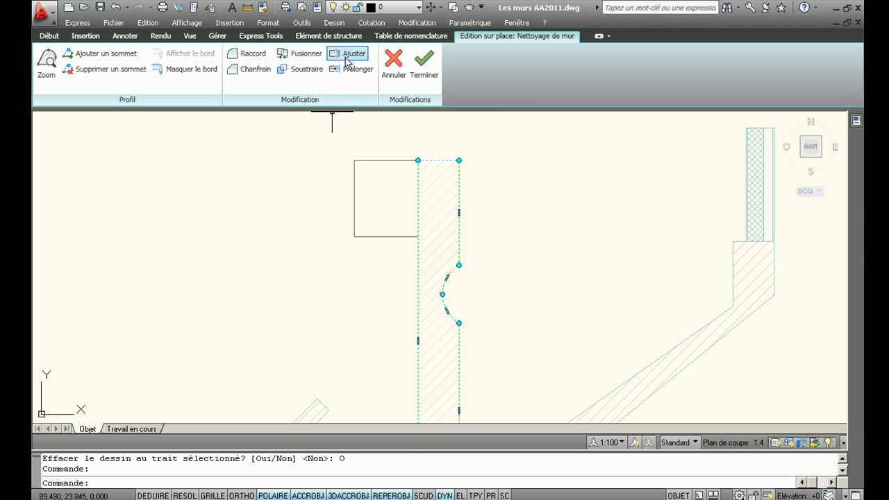
pyautogui.click(295, 53)
pyautogui.click(355, 204)
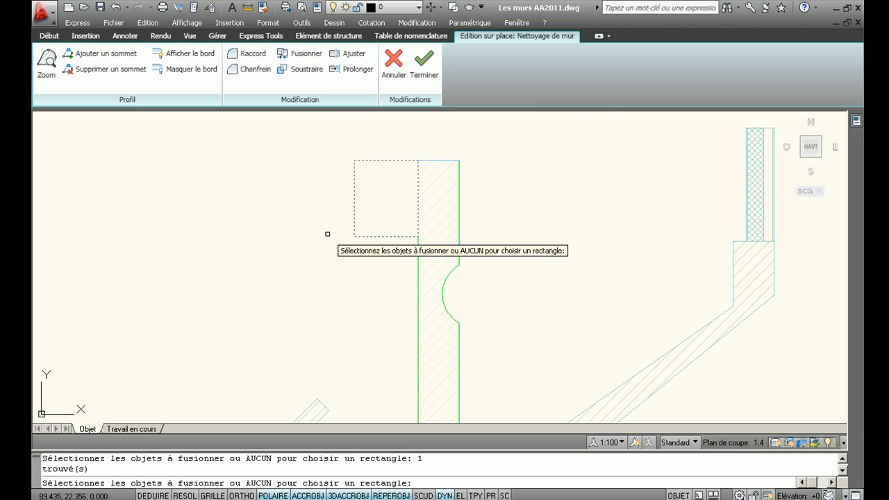
pyautogui.press('Return')
pyautogui.press('Down')
pyautogui.click(349, 261)
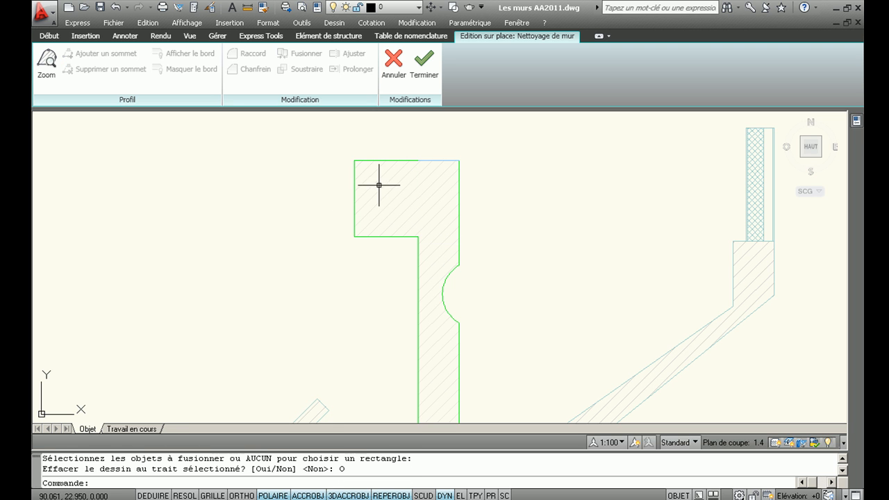
# Convert the merged rectangle's top edge into an arc bulging upward about 0.3 from the edge's midpoint
pyautogui.scroll(2, 392, 239)
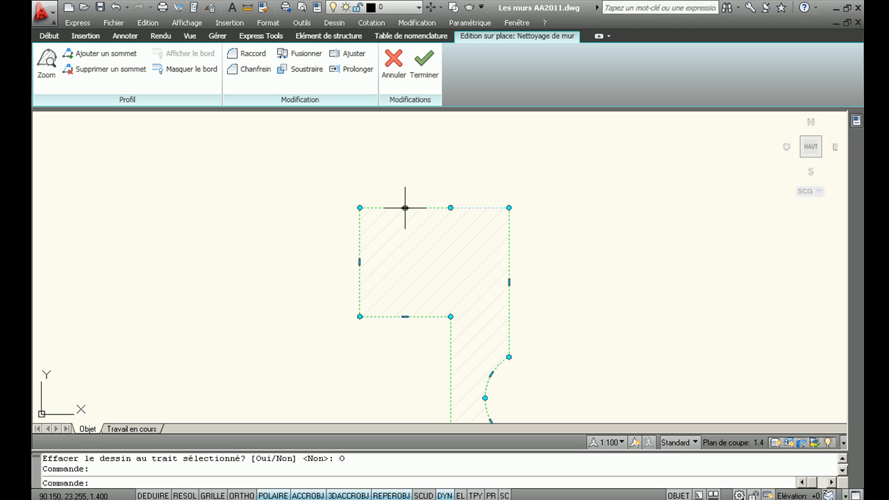
pyautogui.click(405, 207)
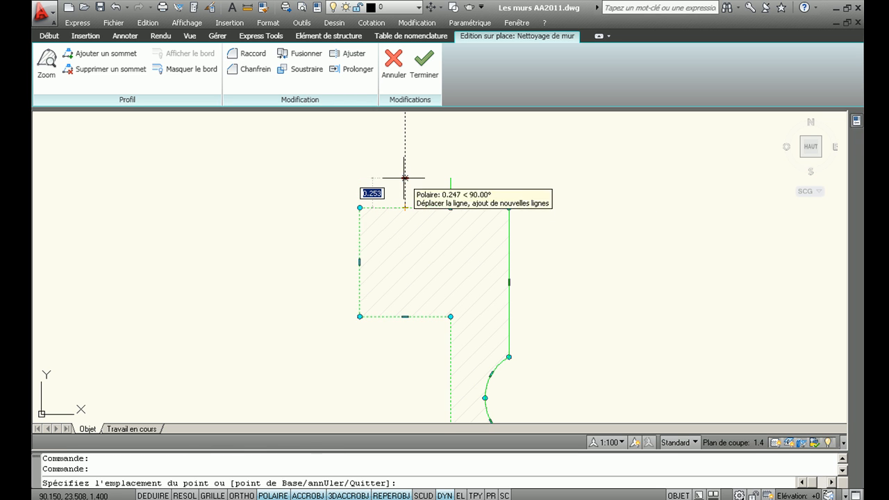
pyautogui.press('ctrl')
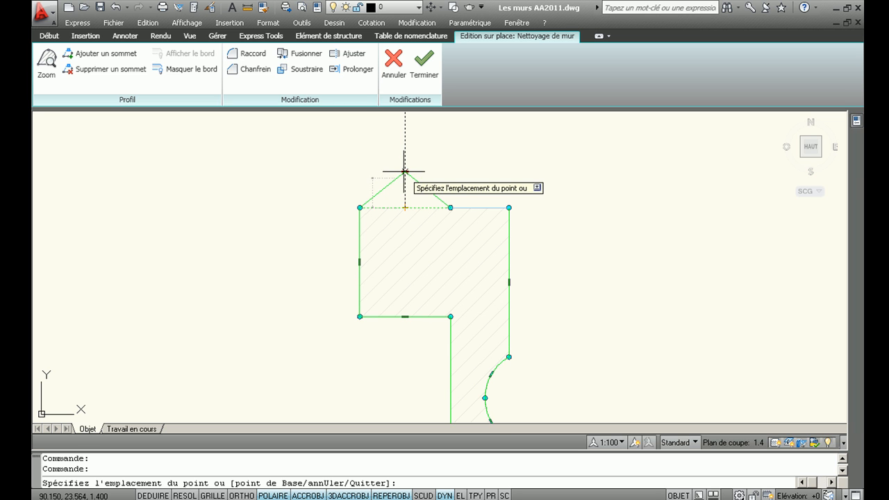
pyautogui.click(405, 173)
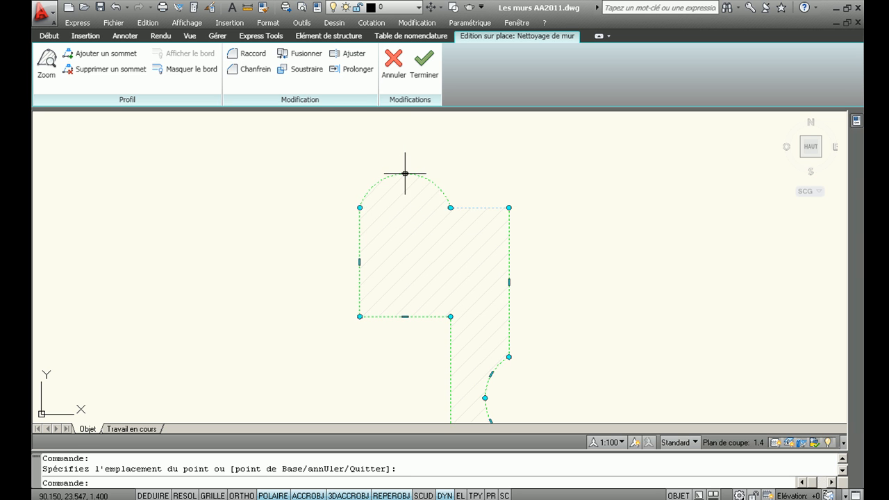
# Remove the lower-left vertex of the merged rectangle so its side runs diagonally to the wall, and save the in-place cleanup edits
pyautogui.click(360, 316)
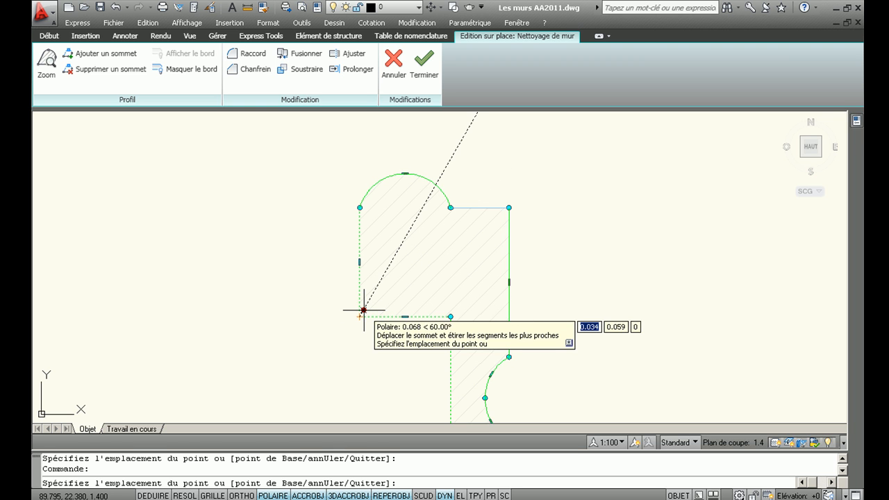
pyautogui.click(364, 310)
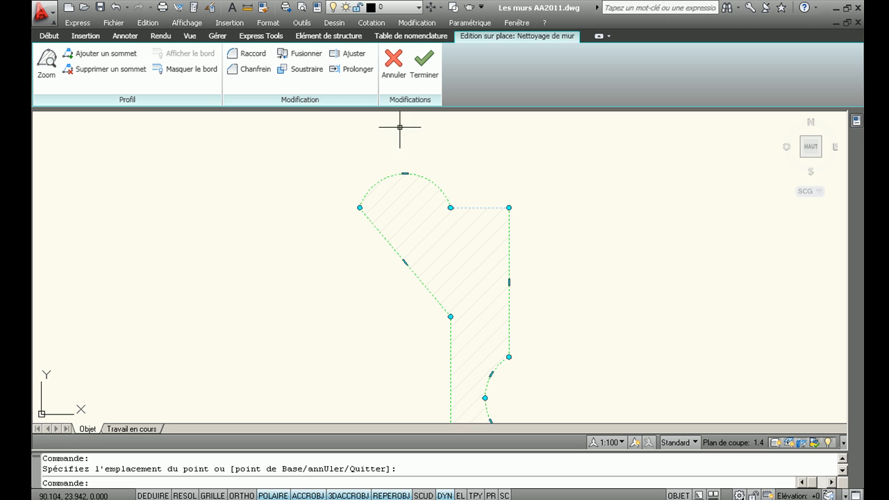
pyautogui.click(424, 64)
# Start in-place cleanup editing on the multi-component wall that meets the short vertical end of the diagonal hatched wall
pyautogui.scroll(-3, 517, 308)
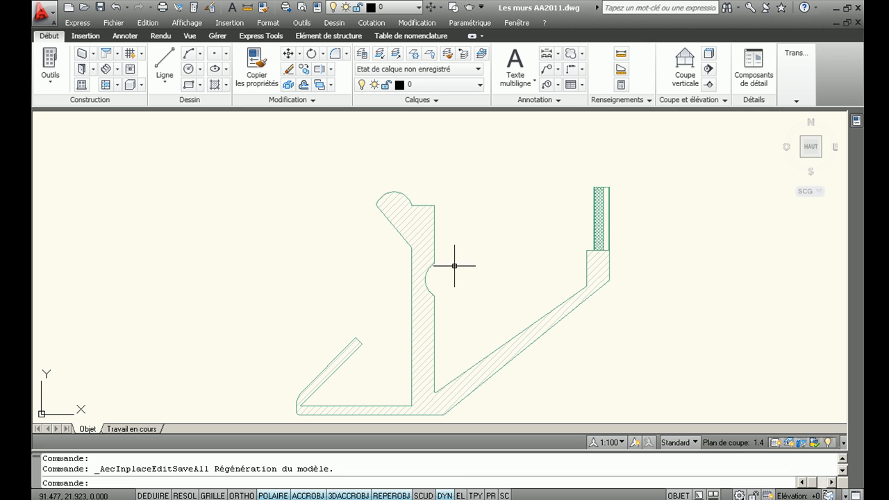
pyautogui.scroll(5, 611, 236)
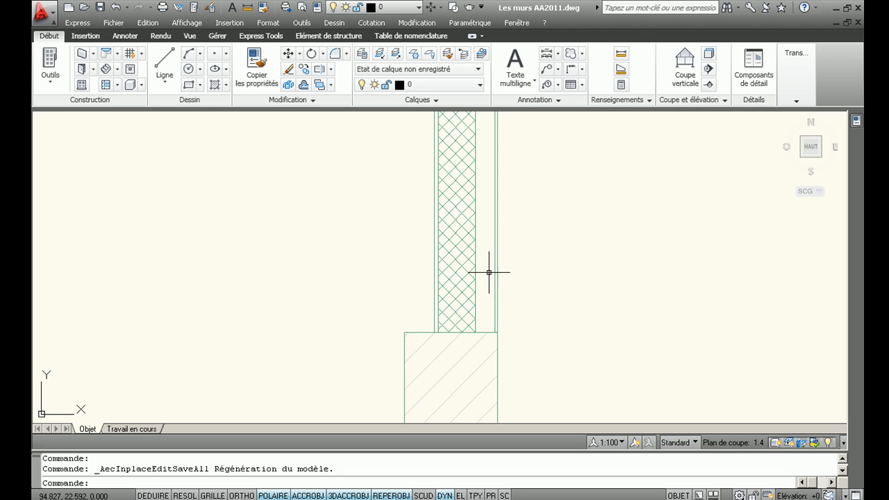
pyautogui.click(469, 294)
pyautogui.moveTo(467, 298); pyautogui.dragTo(478, 294, button='middle')
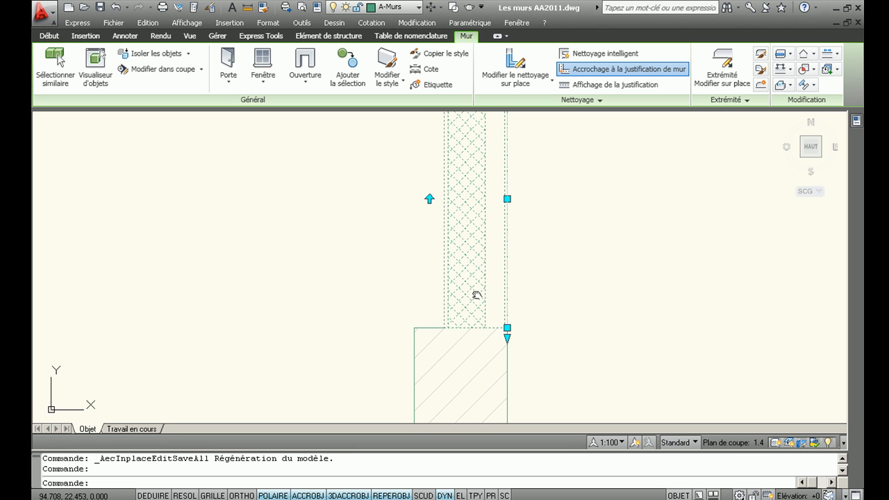
pyautogui.click(508, 58)
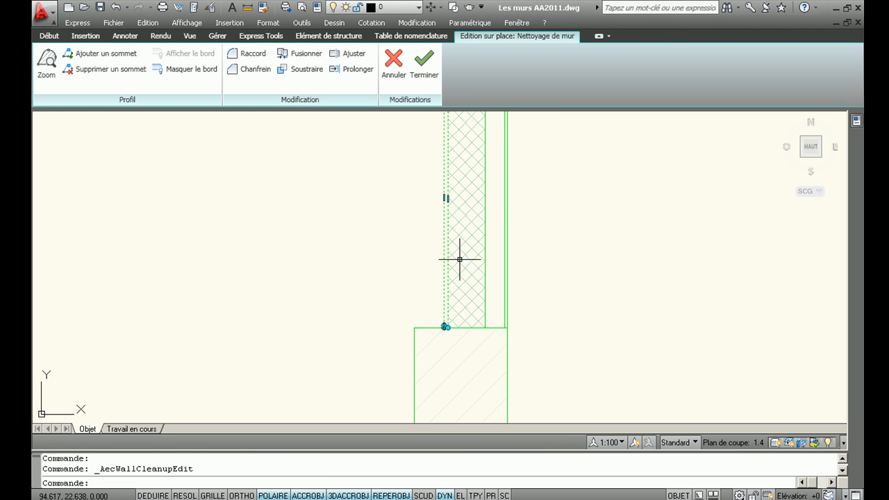
# Stretch the foot of the thin left component out to the hatched wall's upper-left corner, taper its outer face upward, and save the edit
pyautogui.scroll(4, 477, 318)
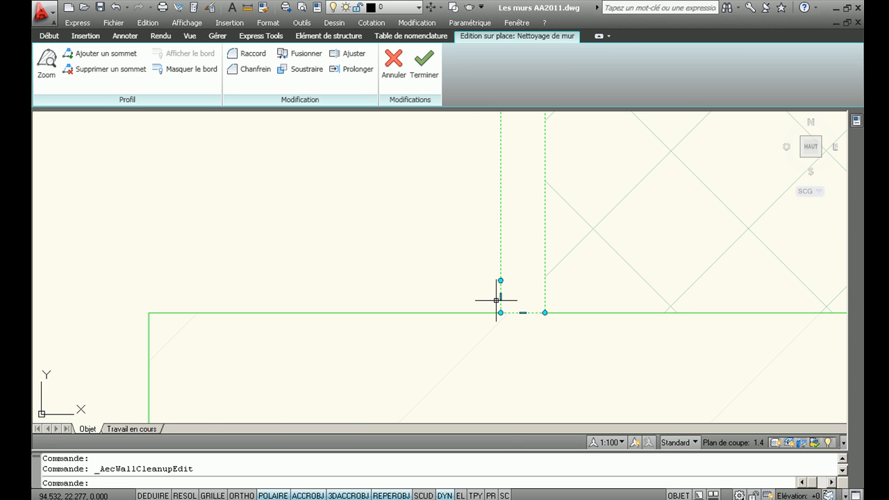
pyautogui.click(501, 296)
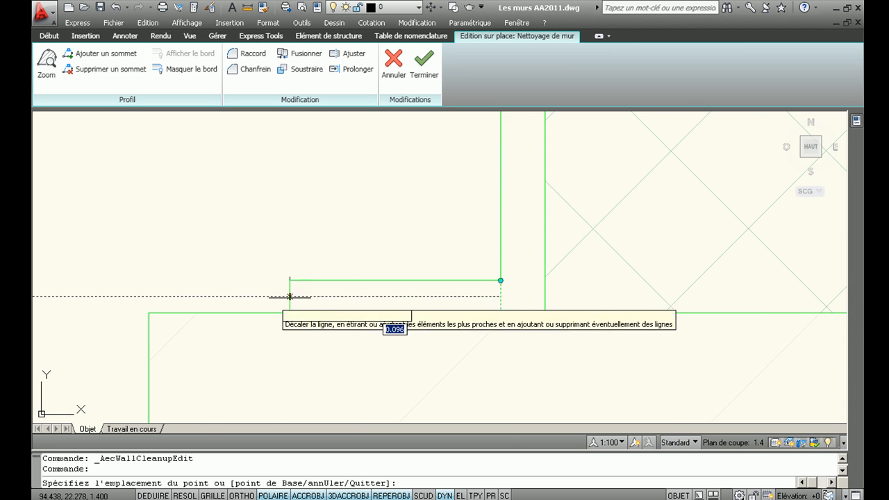
pyautogui.click(148, 312)
pyautogui.scroll(-2, 381, 234)
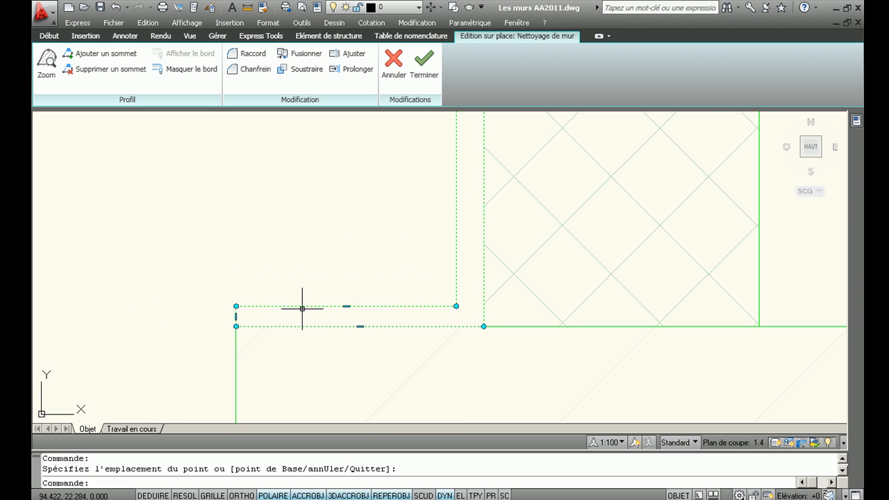
pyautogui.scroll(-3, 395, 219)
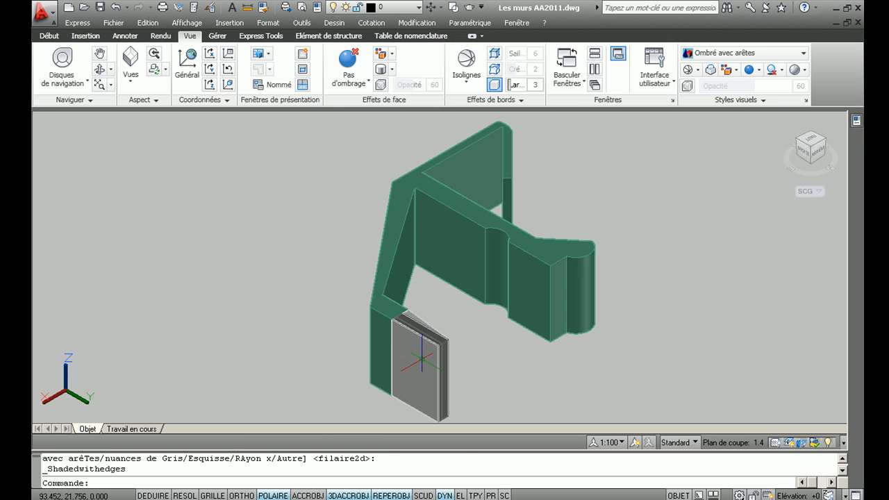
# Examine the edited walls in the shaded 3D view from several sides, including the tapered component, the arc end and the circular recess
pyautogui.keyDown('shift'); pyautogui.moveTo(482, 348); pyautogui.dragTo(234, 338, button='middle'); pyautogui.keyUp('shift')
pyautogui.scroll(4, 289, 339)
pyautogui.keyDown('shift'); pyautogui.moveTo(289, 339); pyautogui.dragTo(327, 334, button='middle'); pyautogui.keyUp('shift')
pyautogui.scroll(-2, 309, 329)
pyautogui.scroll(-2, 309, 329)
pyautogui.scroll(-1, 368, 353)
pyautogui.scroll(-2, 367, 347)
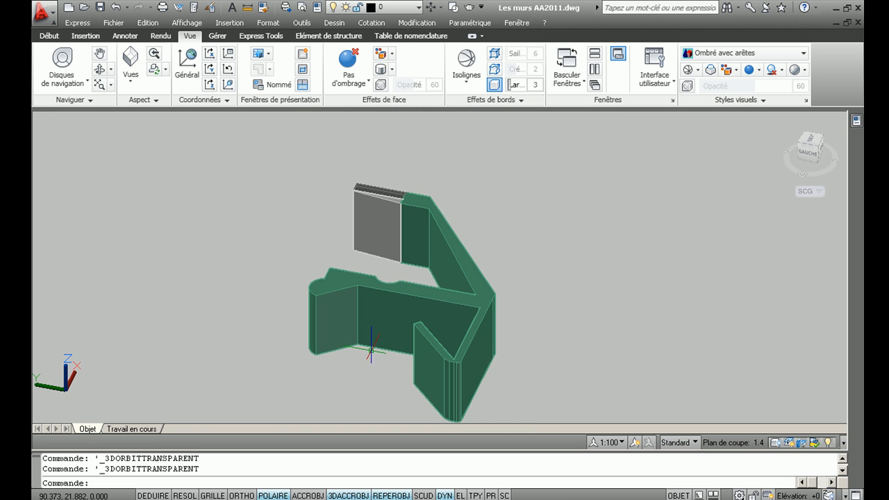
pyautogui.scroll(1, 363, 352)
pyautogui.keyDown('shift'); pyautogui.moveTo(357, 353); pyautogui.dragTo(471, 369, button='middle'); pyautogui.keyUp('shift')
pyautogui.moveTo(419, 343); pyautogui.dragTo(403, 318, button='middle')
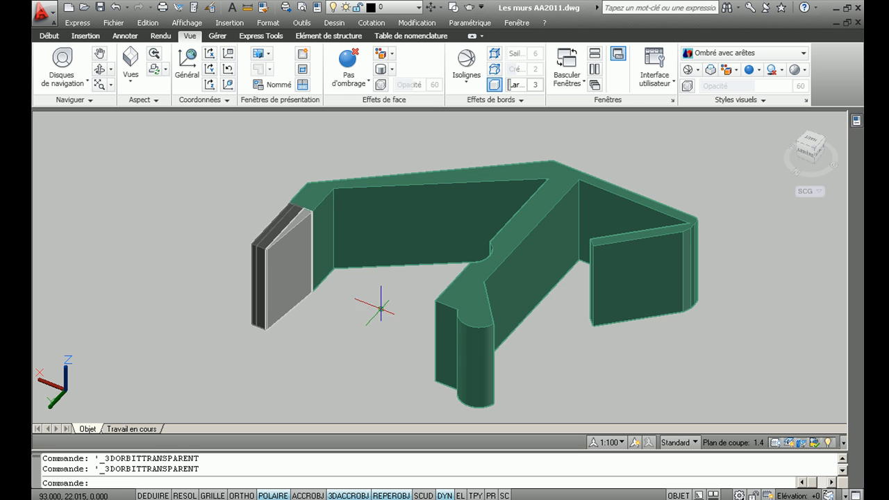
pyautogui.moveTo(378, 310); pyautogui.dragTo(364, 309, button='middle')
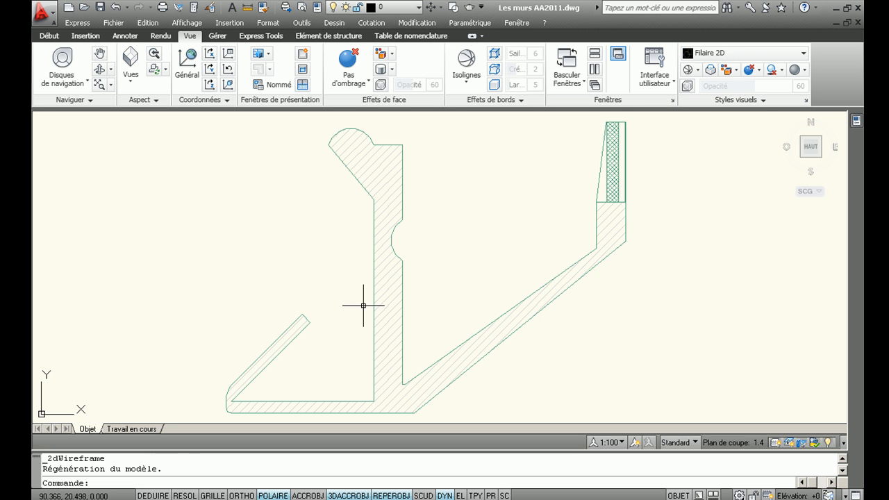
pyautogui.moveTo(368, 301); pyautogui.dragTo(377, 298, button='middle')
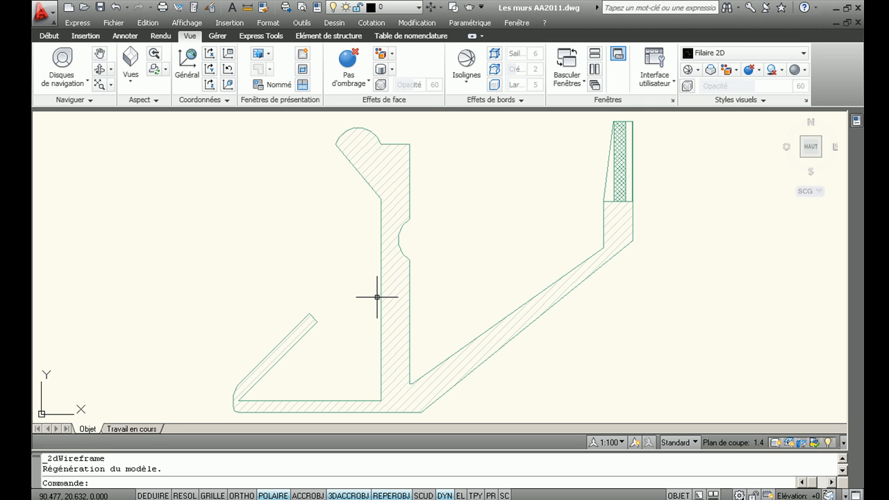
pyautogui.moveTo(372, 296); pyautogui.dragTo(372, 303, button='middle')
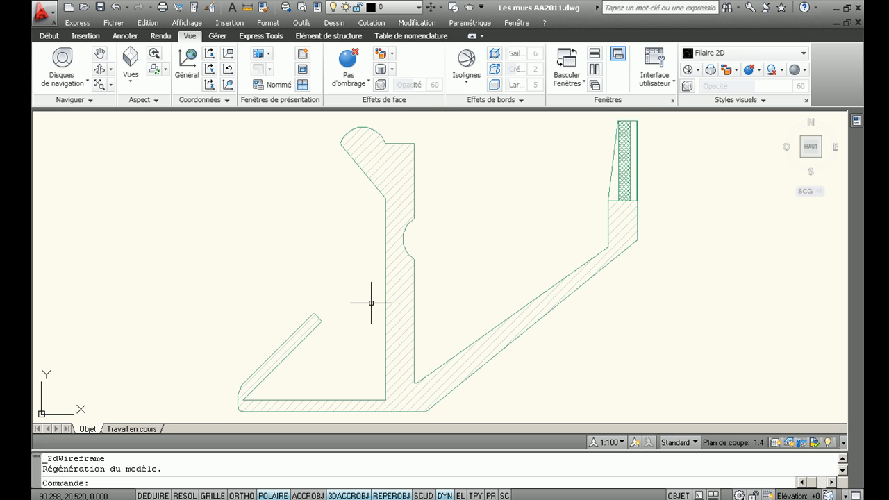